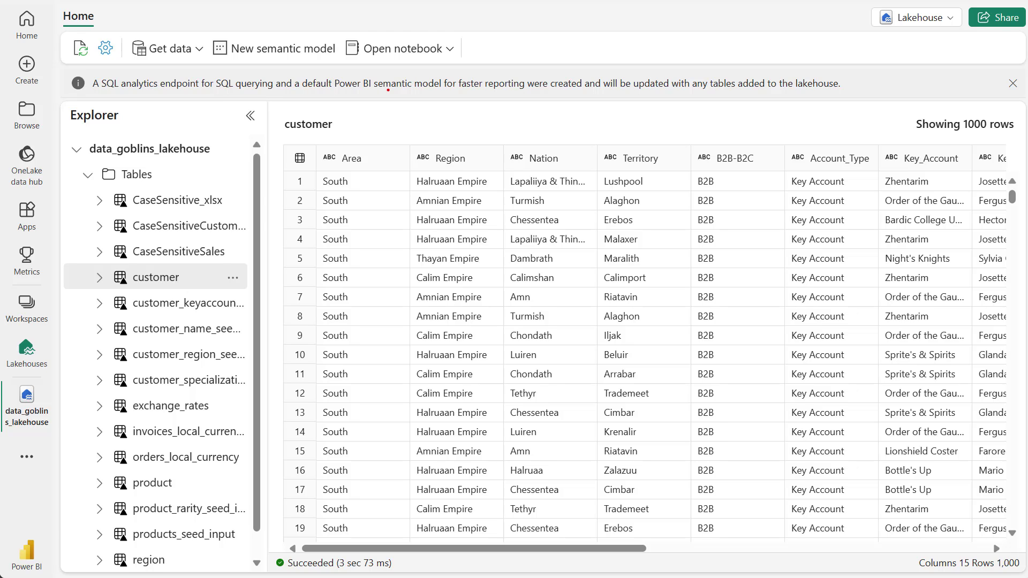
Build semantic model 'Direct Lake (Fabric)' from the customer table, saved to Team3-Development
mouse_move(238, 78)
mouse_down()
mouse_move(201, 60)
mouse_move(244, 80)
mouse_up()
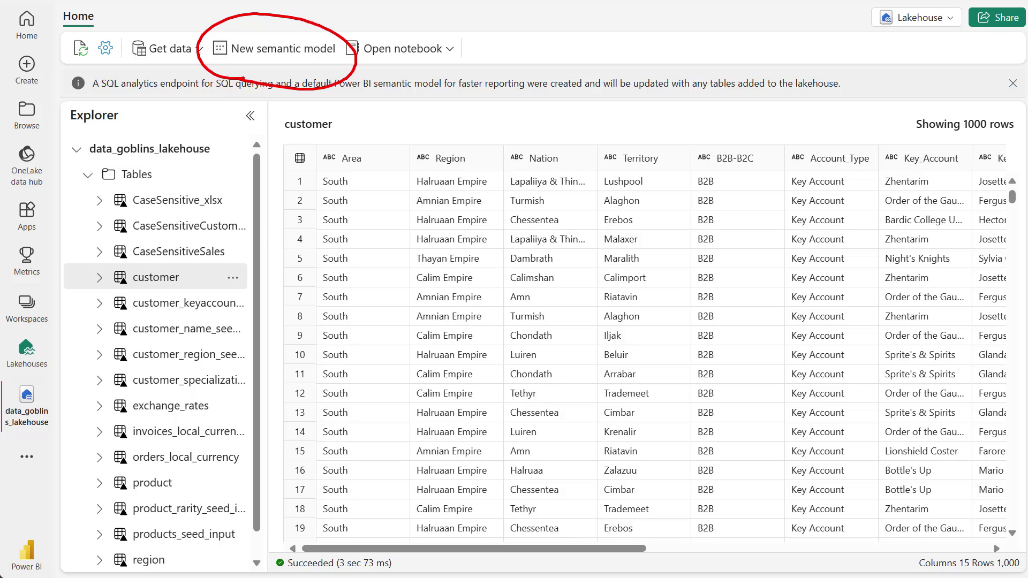
mouse_move(199, 284)
mouse_down()
mouse_move(271, 102)
mouse_move(287, 113)
mouse_up()
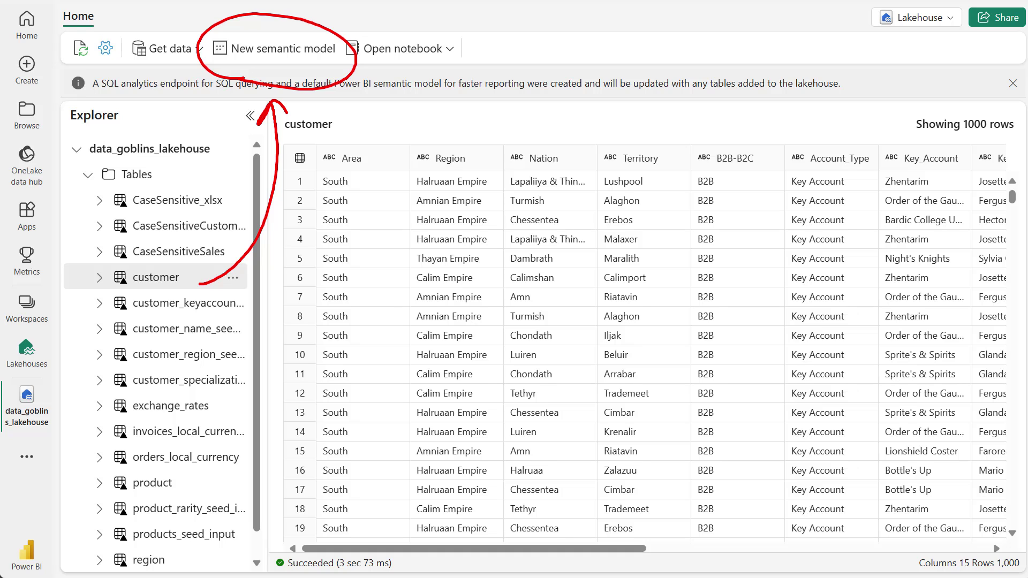
click(322, 58)
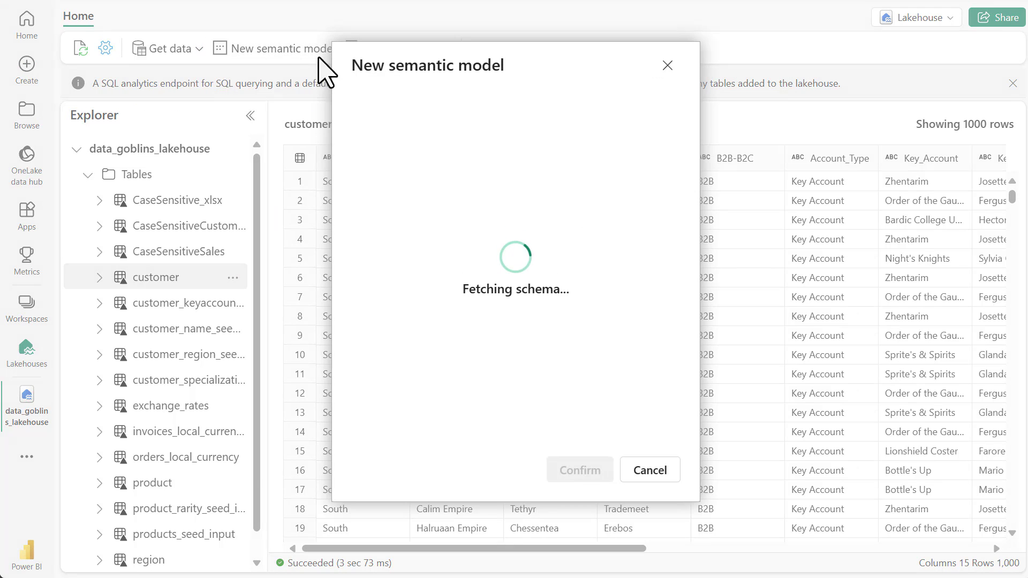
scroll(383, 374, down, 3)
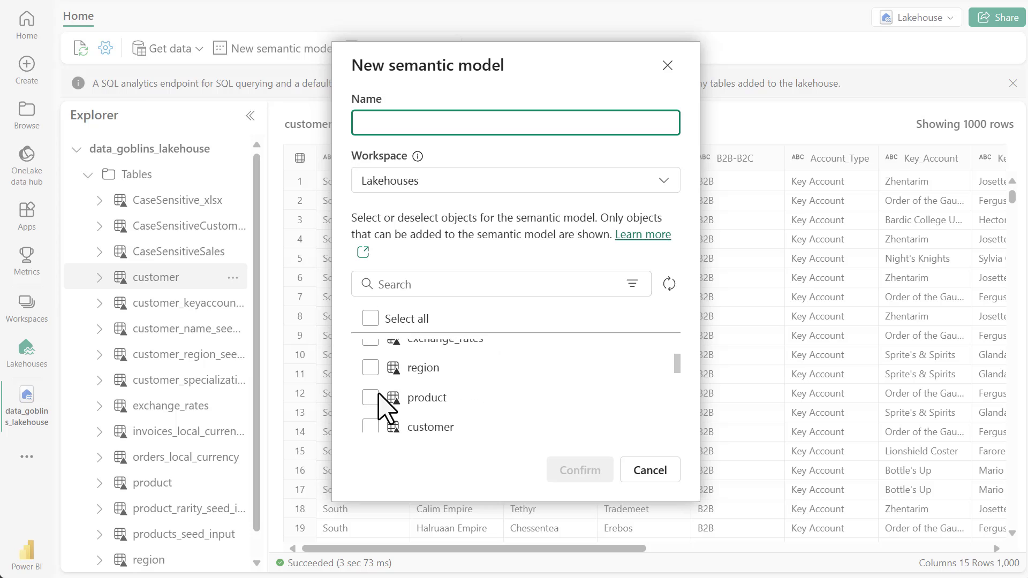
scroll(382, 412, down, 1)
click(374, 390)
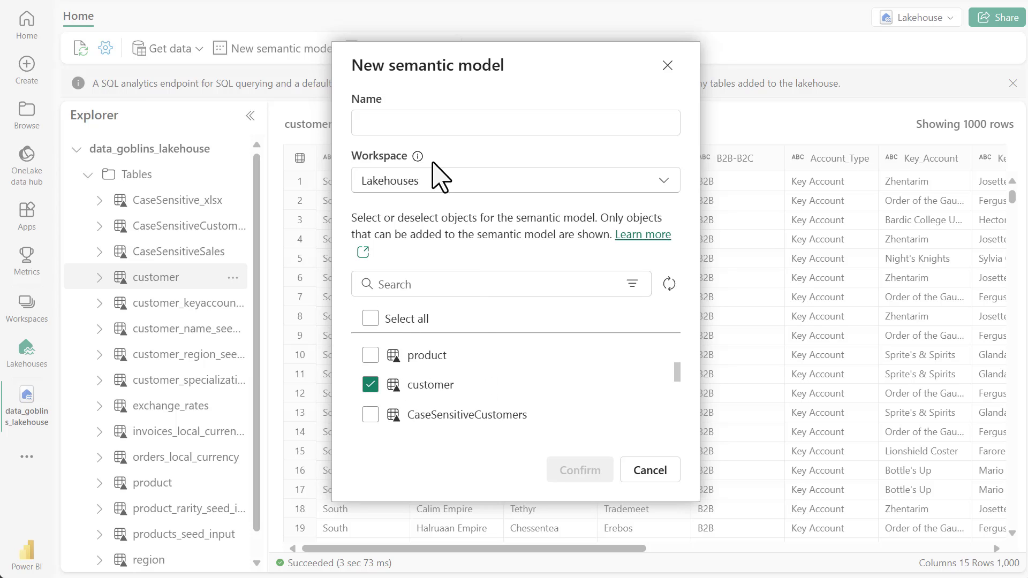
click(433, 127)
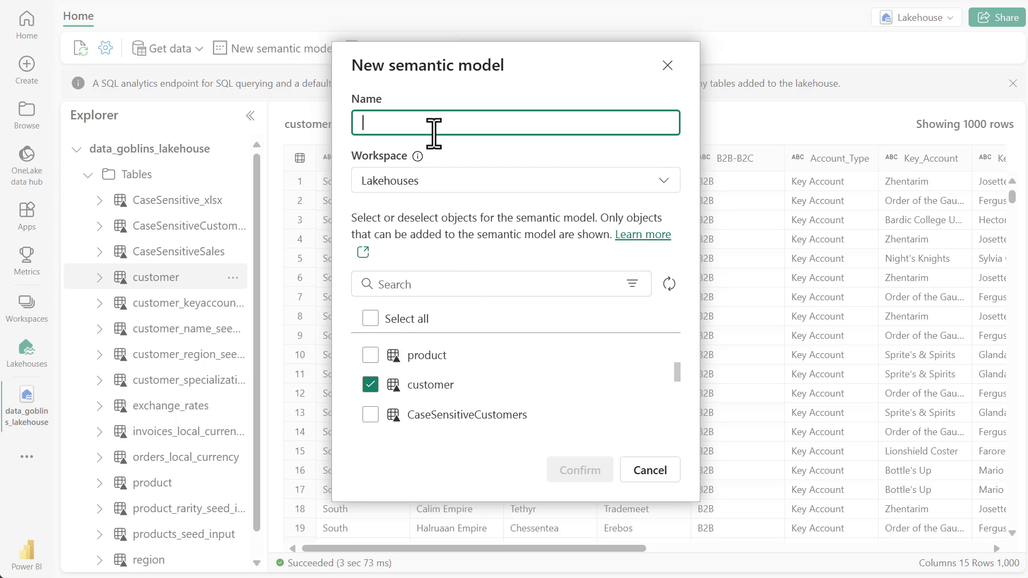
text(Direct Lake (Fabric))
click(492, 185)
scroll(573, 310, down, 4)
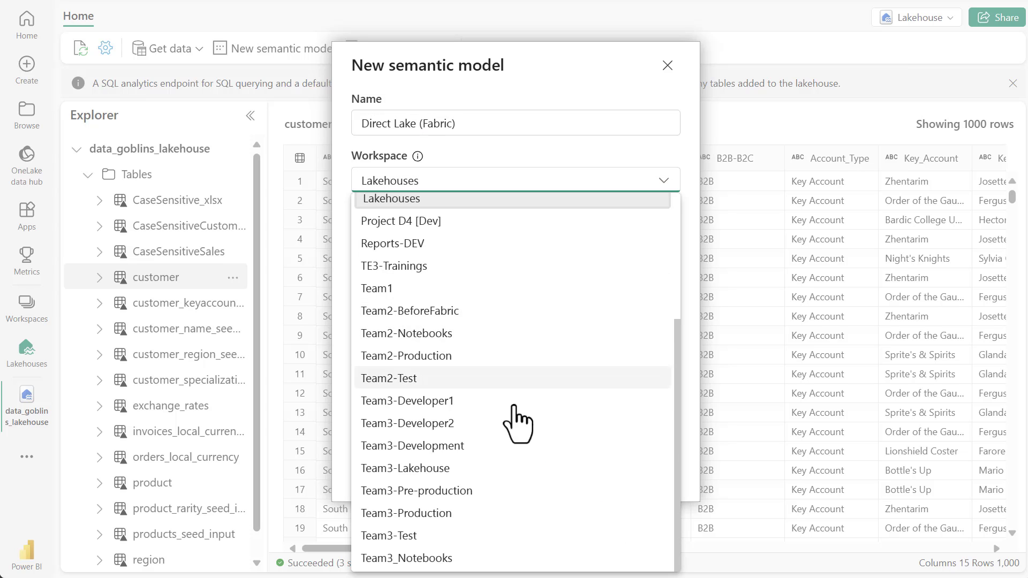
click(518, 442)
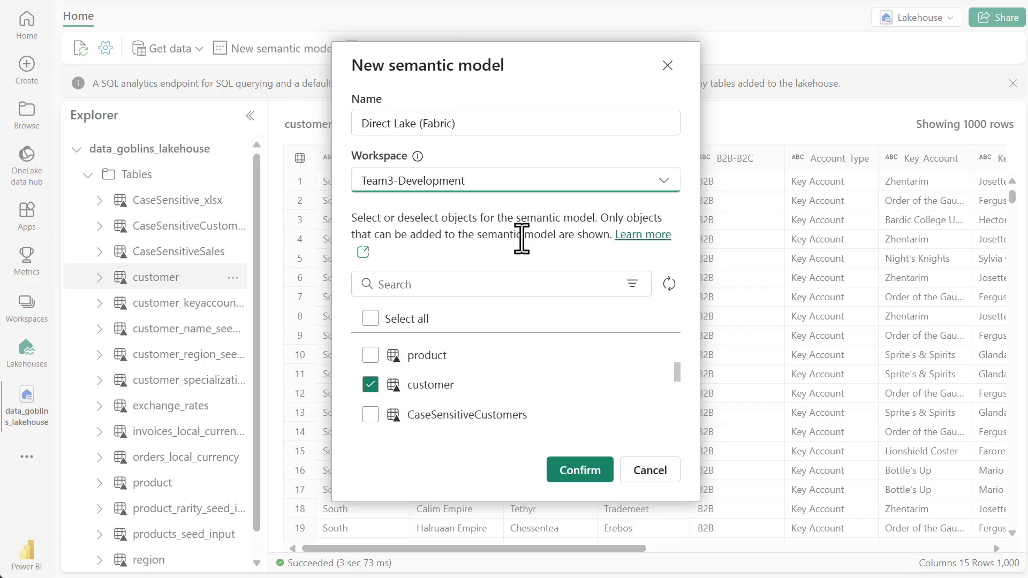
click(566, 482)
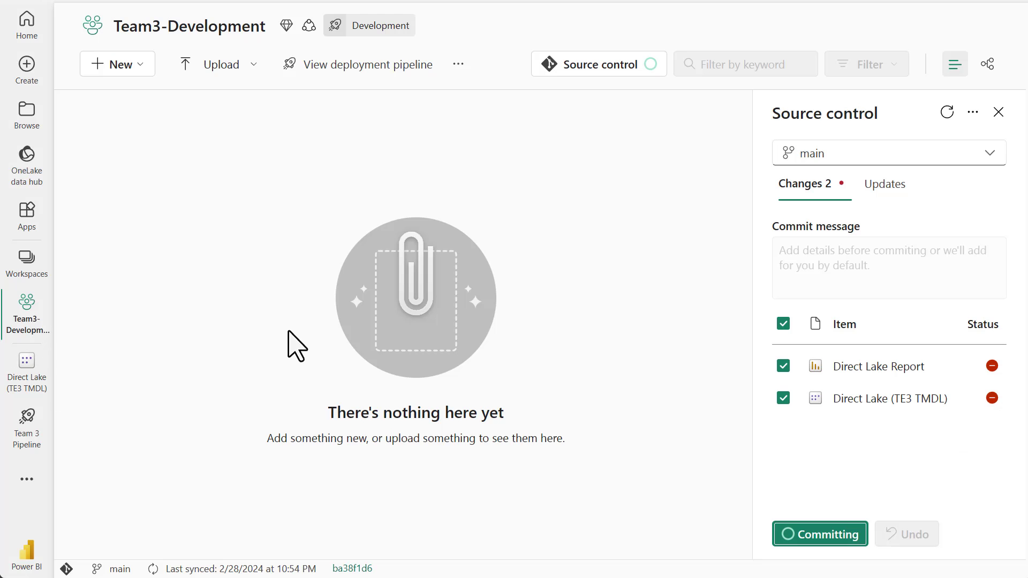
Close the Source control pane once the commit to main completes
click(999, 111)
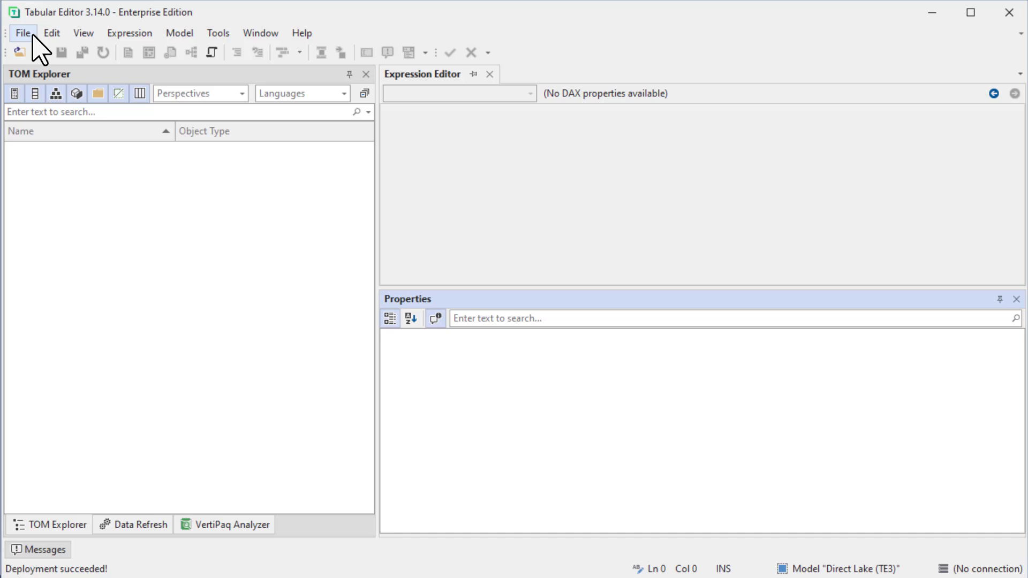
Create a new model named 'Direct Lake (TE3)' with Use workspace database turned off
click(33, 34)
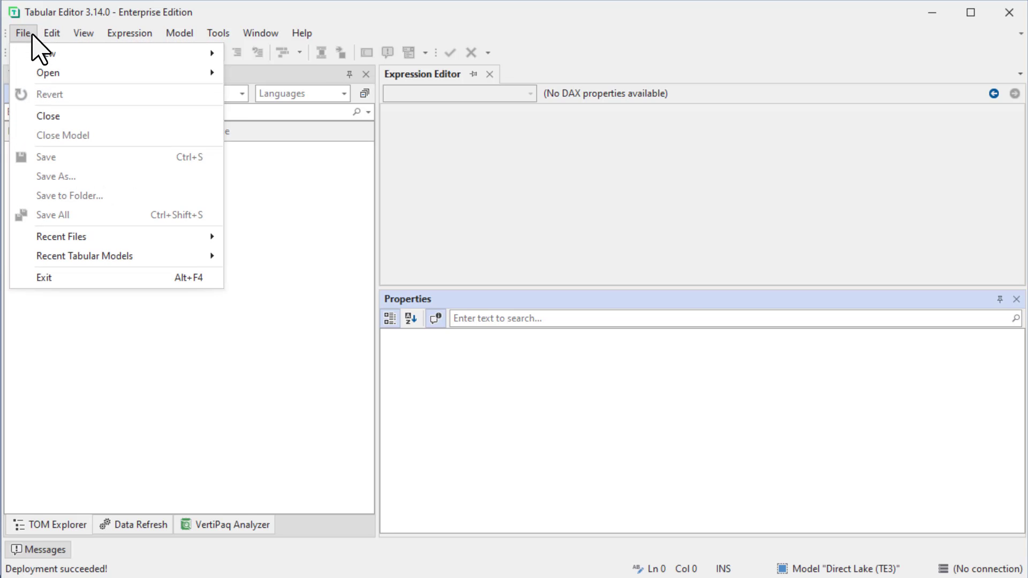
mouse_move(31, 54)
click(306, 54)
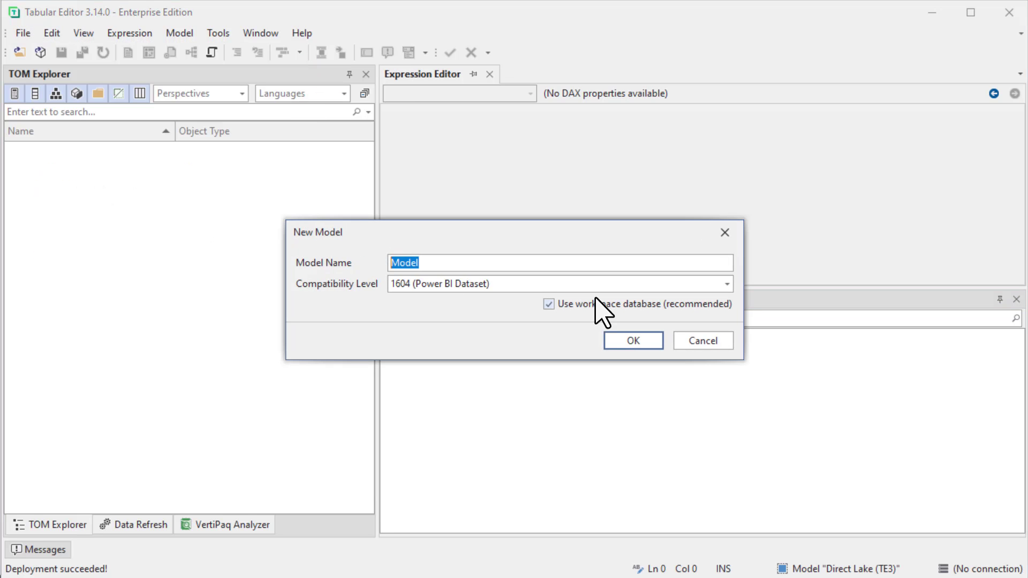
click(574, 307)
click(575, 306)
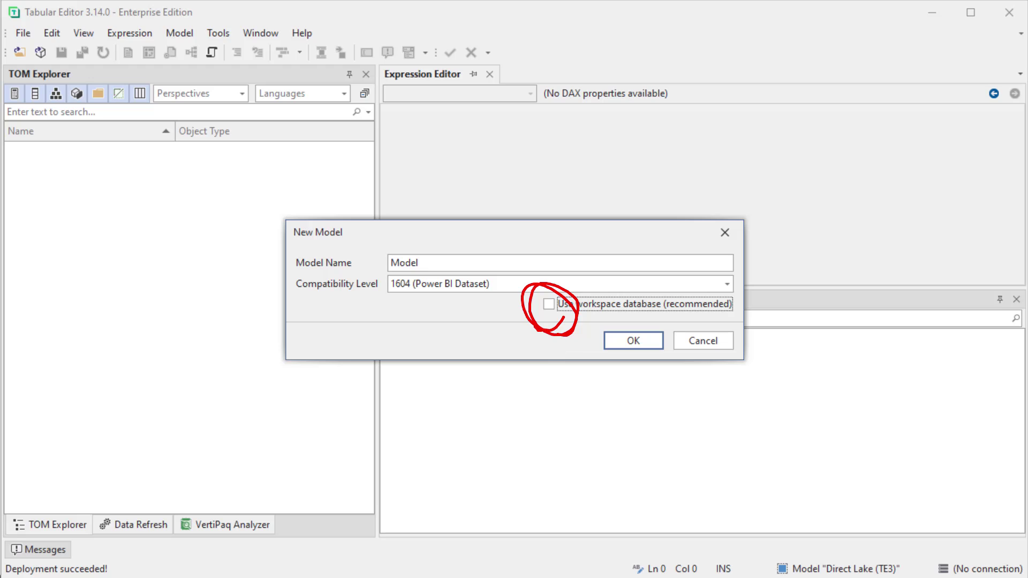
double_click(408, 262)
text(Direct Lake (F)
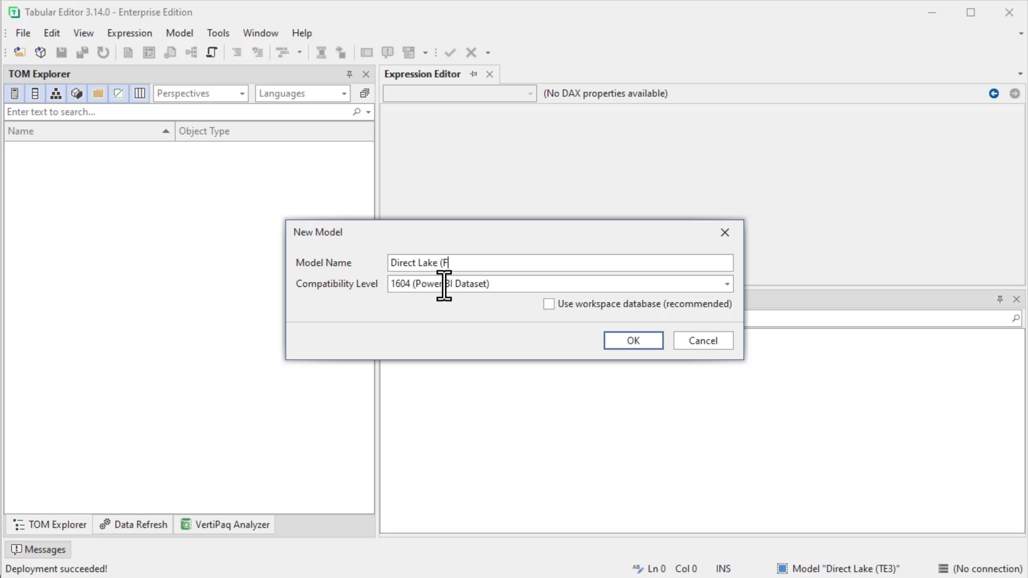
key(BackSpace)
text(TE3))
key(Return)
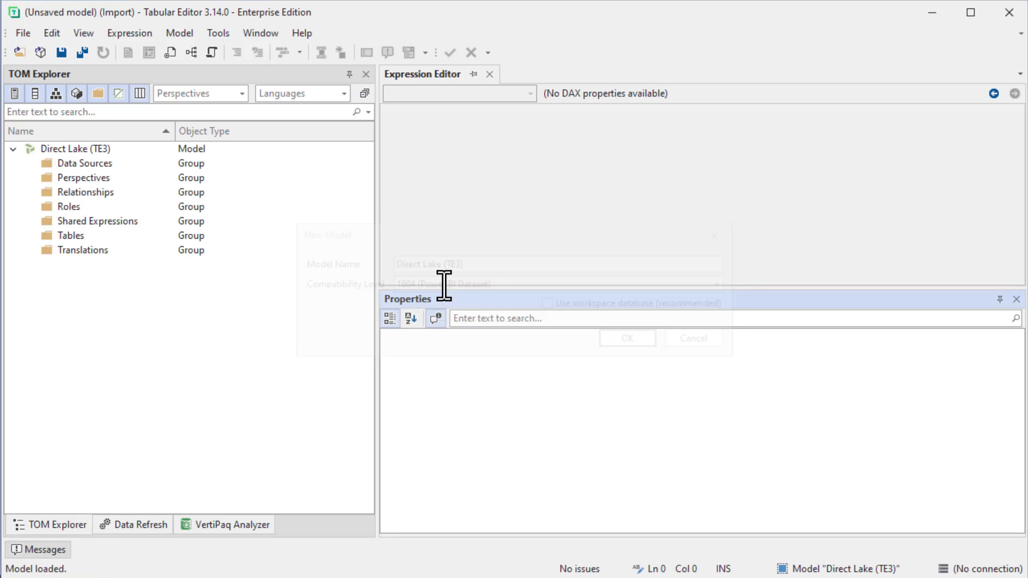
Start importing tables into Direct Lake (TE3) using the Fabric OneLake (DirectLake) source
right_click(111, 152)
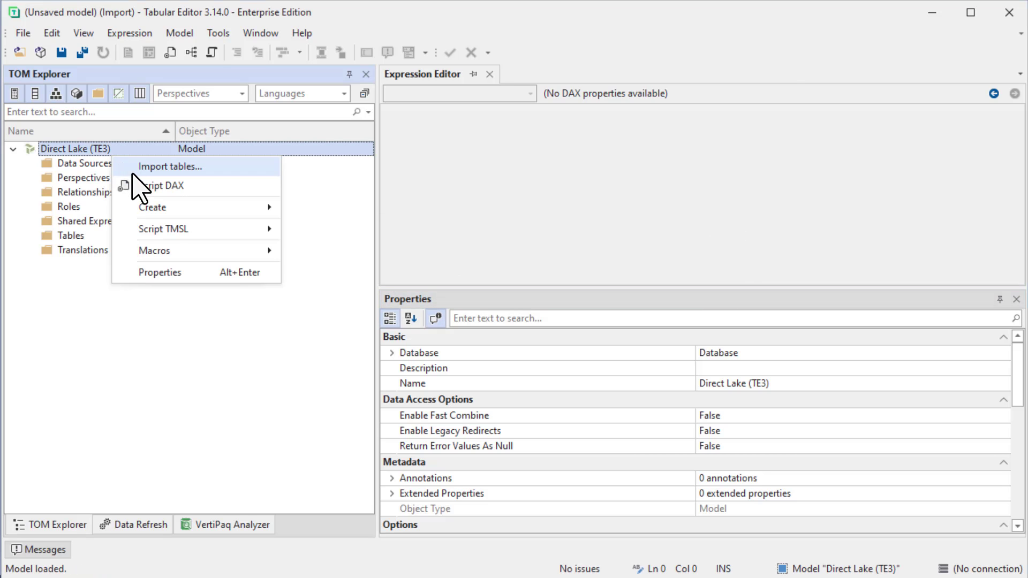
click(134, 166)
click(683, 438)
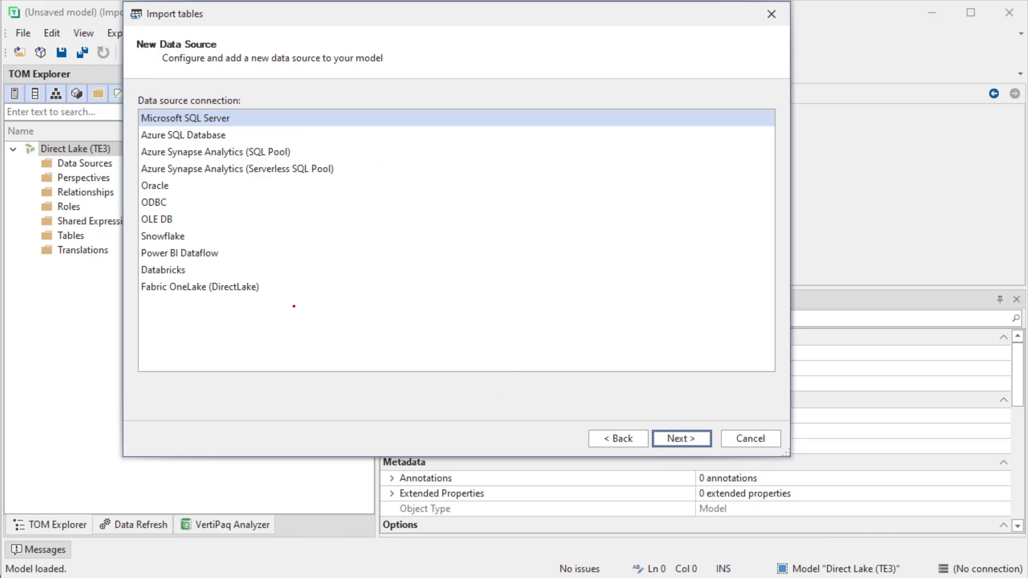
mouse_move(175, 323)
mouse_down()
mouse_move(286, 302)
mouse_move(262, 313)
mouse_move(249, 347)
mouse_up()
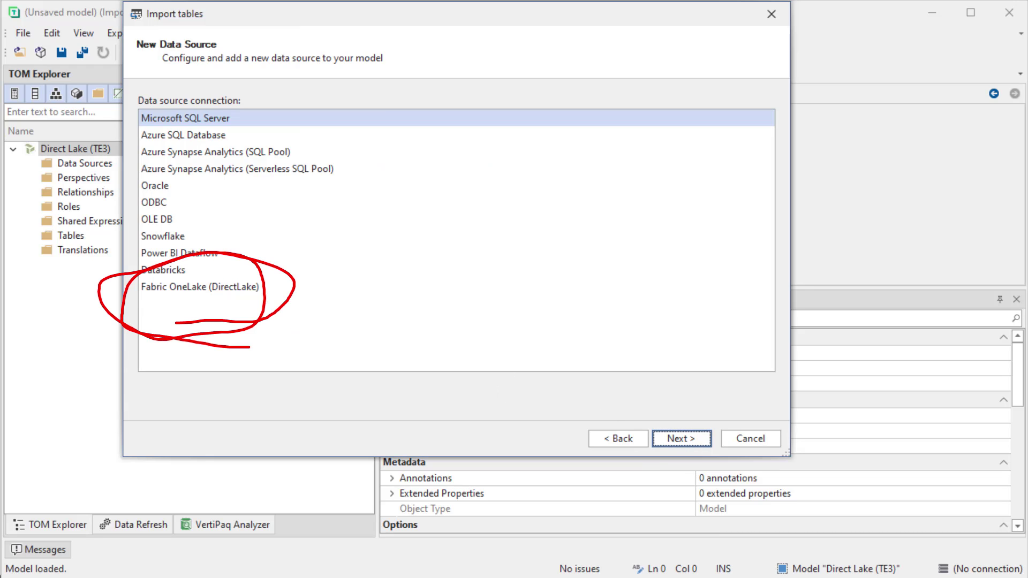
key(Escape)
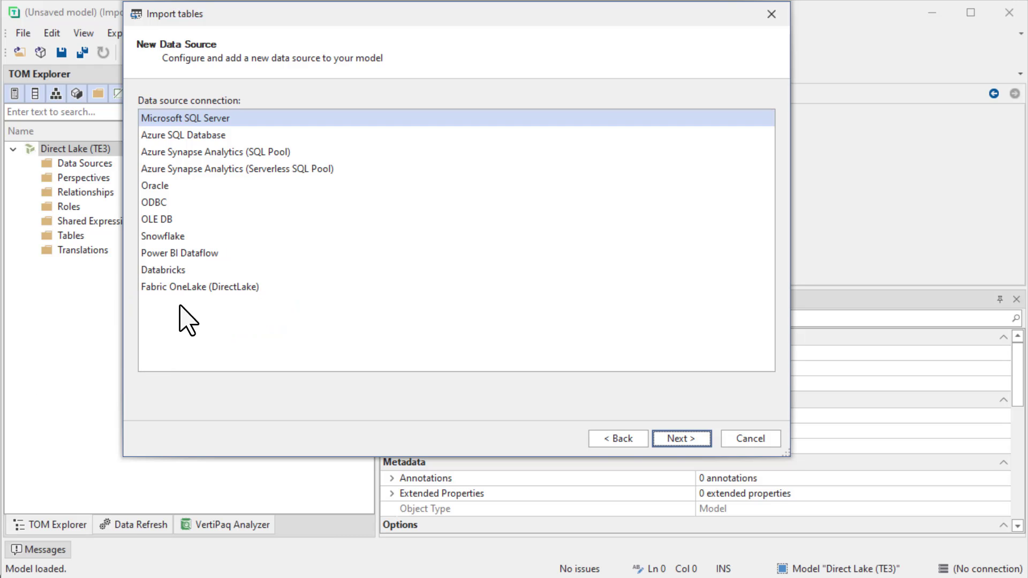
click(194, 290)
click(666, 439)
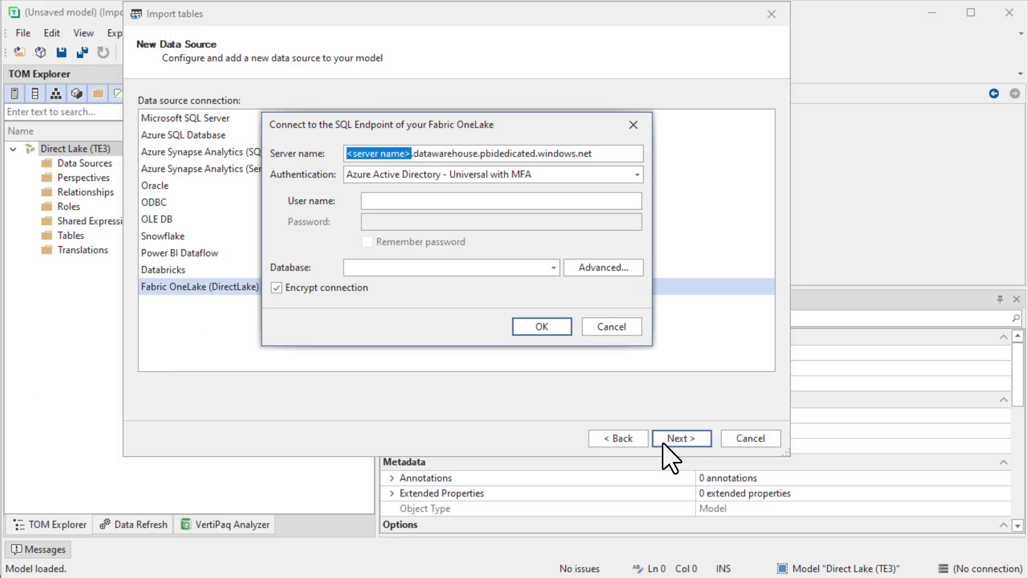
Connect to the SQL endpoint and import dbo.customer from data_goblins_lakehouse
key(super+v)
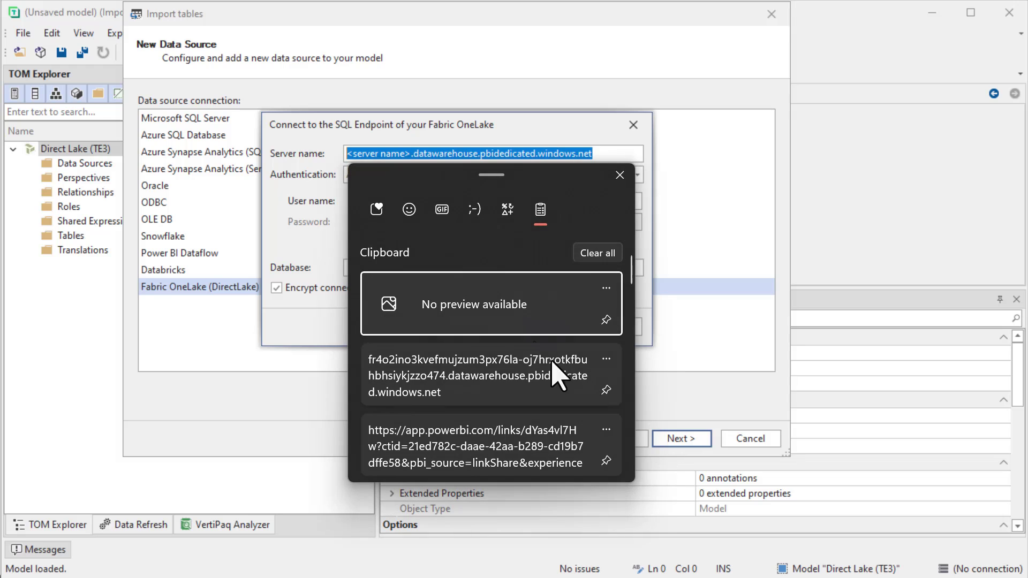
click(533, 371)
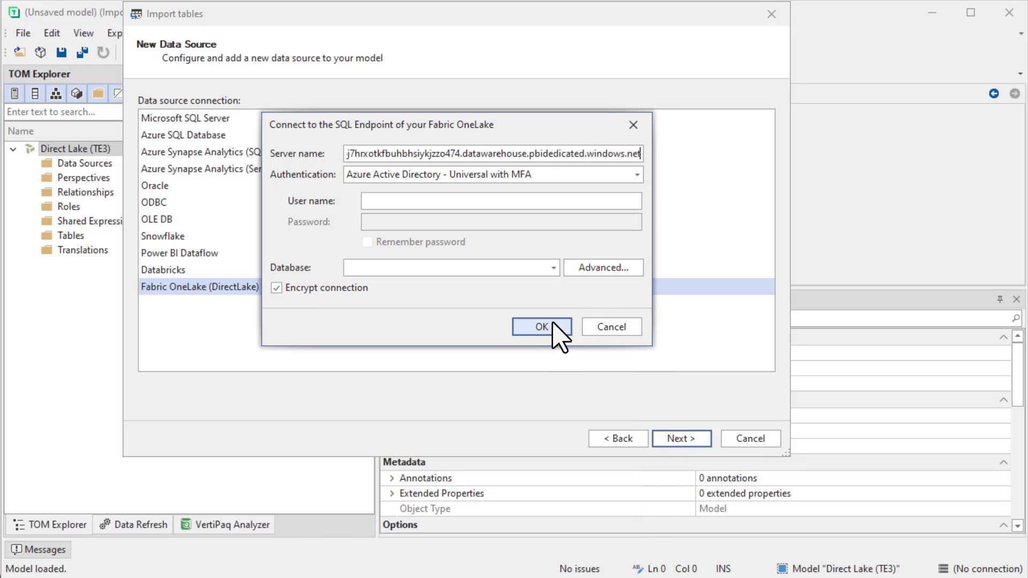
click(554, 325)
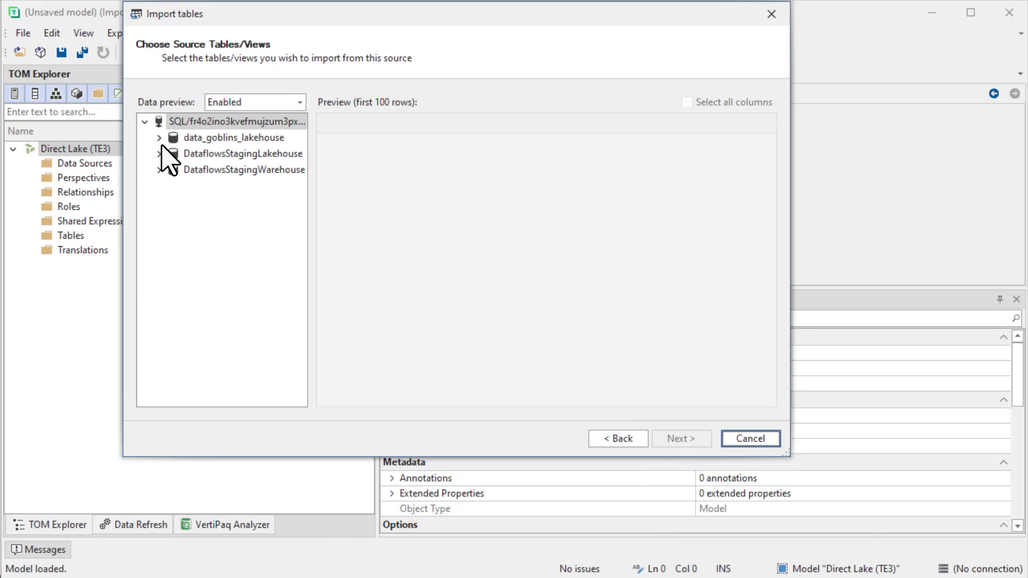
click(159, 138)
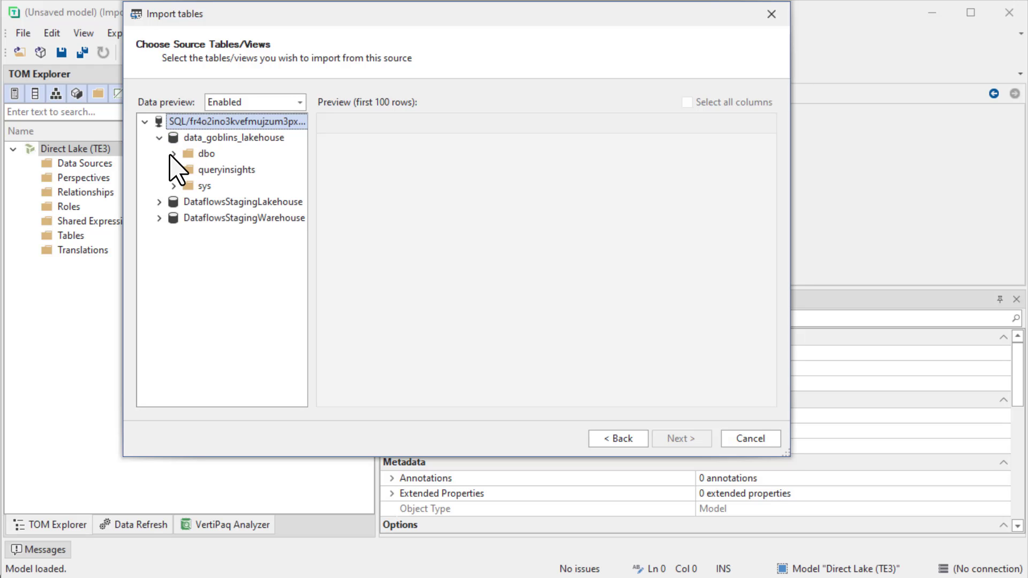
click(174, 154)
click(201, 217)
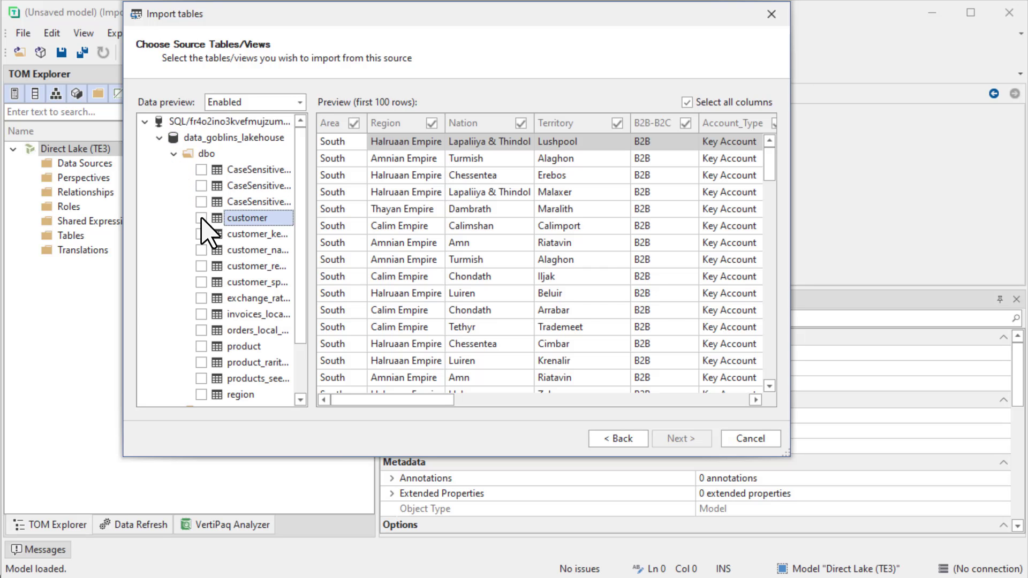
drag(411, 400, 482, 406)
click(682, 439)
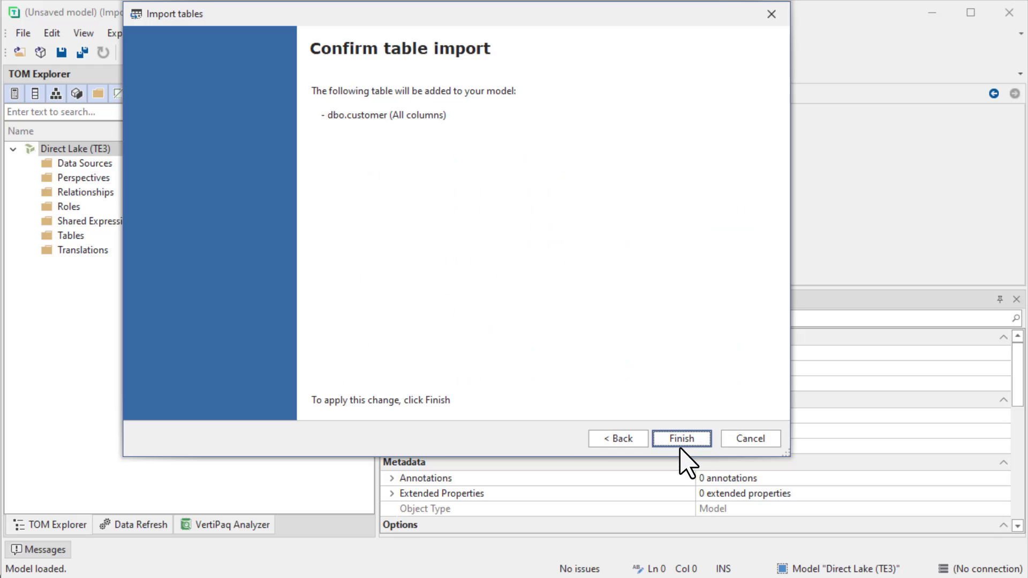
click(680, 438)
click(48, 264)
click(46, 251)
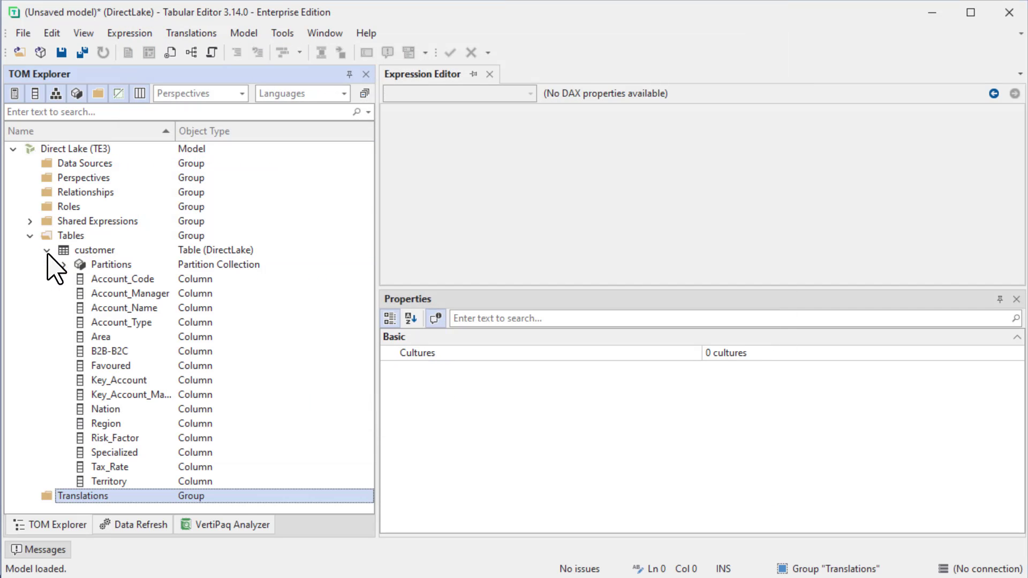
Add a '# Customers' measure defined as COUNTROWS('customer') to the customer table
click(134, 280)
key(alt+1)
text(# Customers)
key(Return)
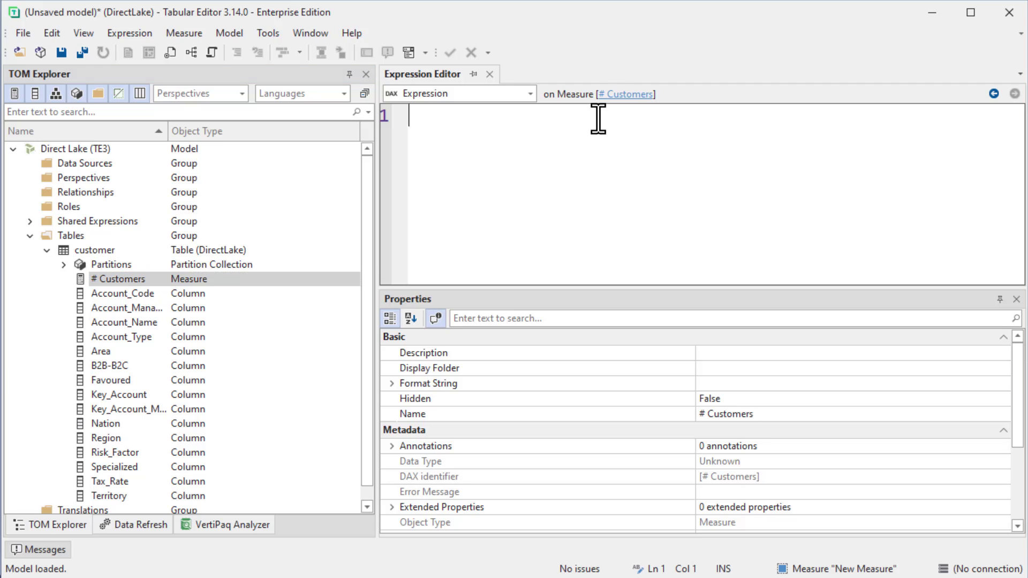
text(Countrows)
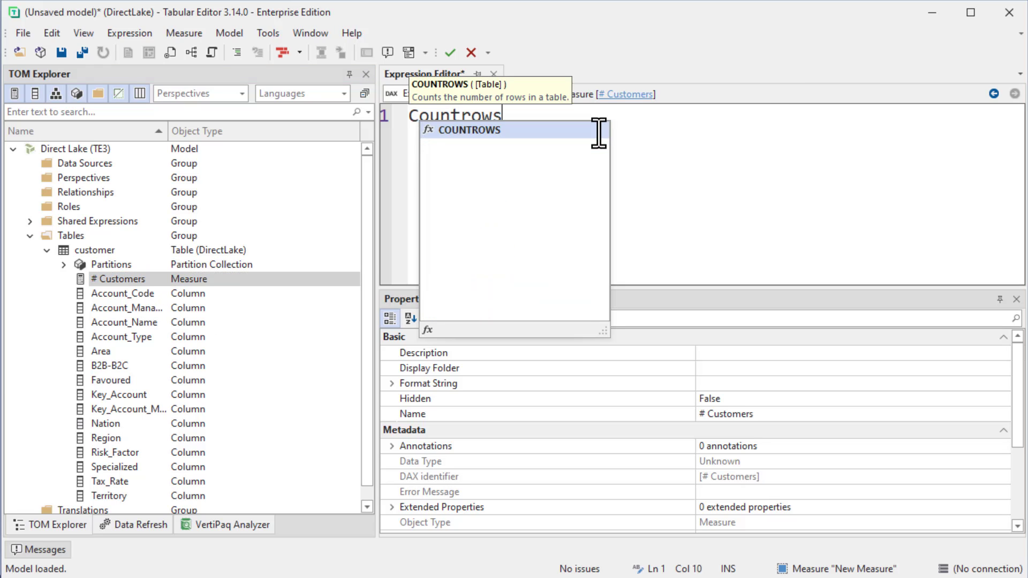
text((cus)
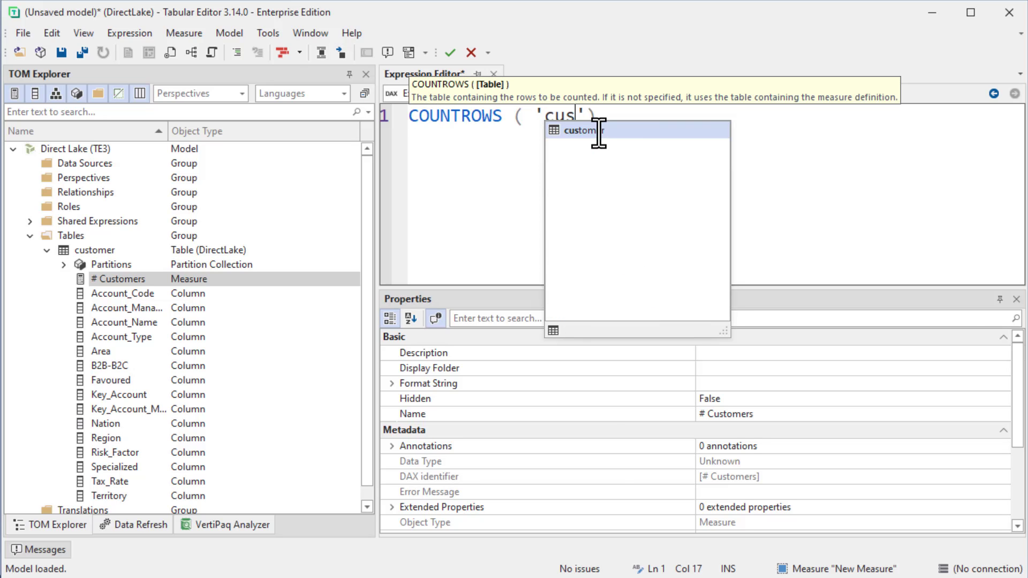
key(Tab)
click(194, 266)
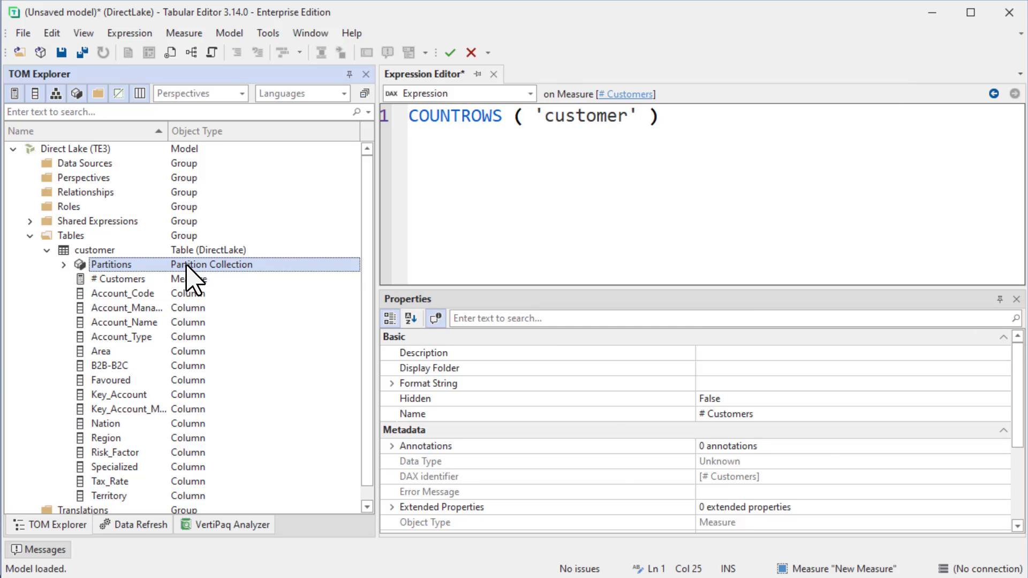
click(195, 250)
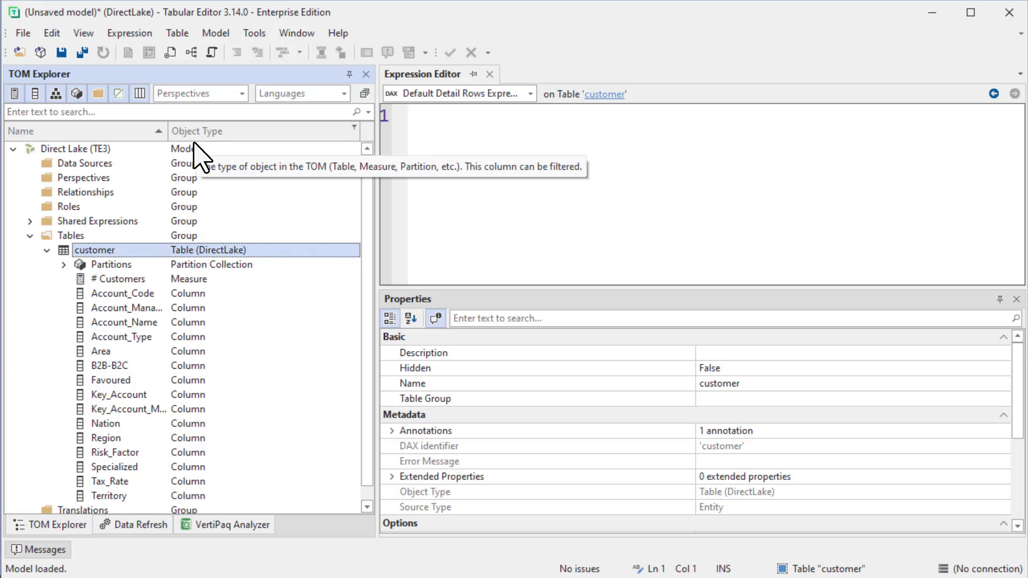
click(231, 35)
Deploy to the Team3-Development XMLA endpoint as database 'Direct Lake (TE3)', dropping the TMDL suffix
key(Escape)
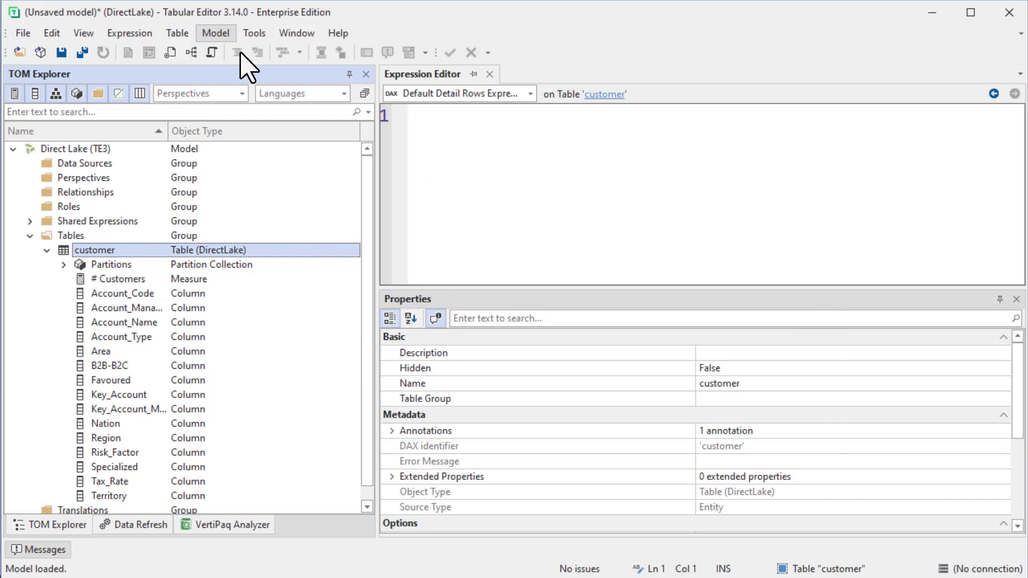
click(723, 484)
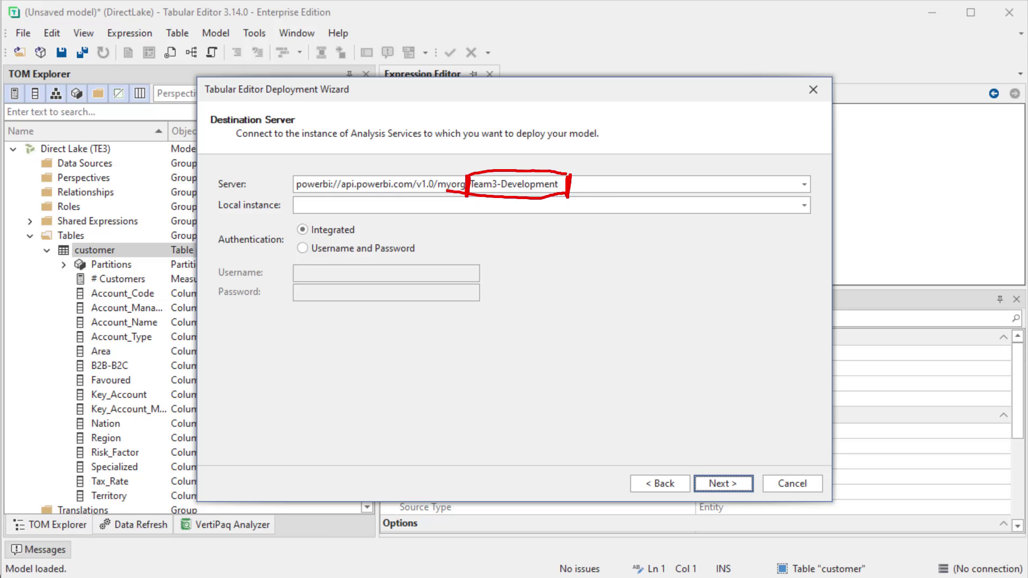
click(703, 484)
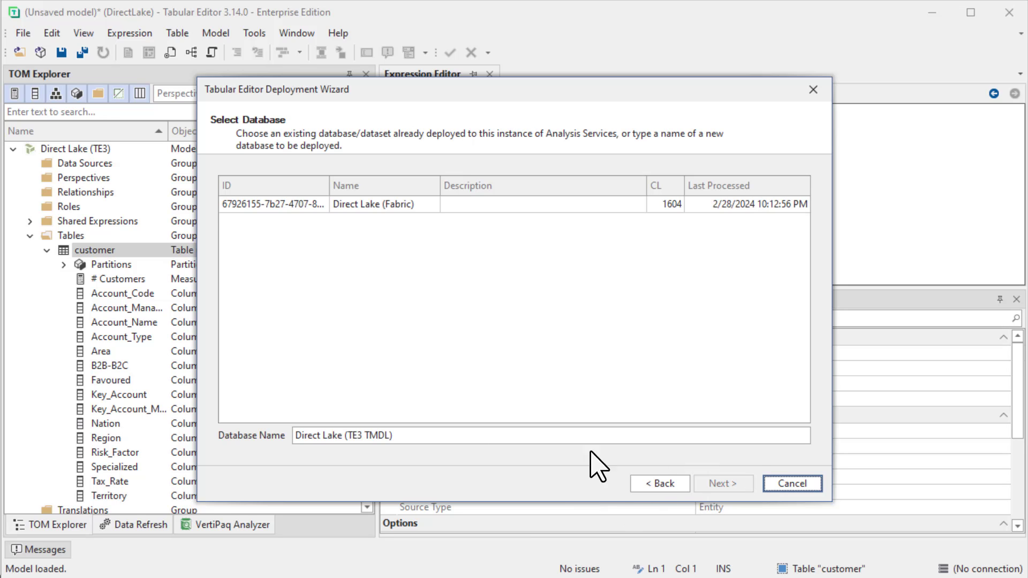
drag(463, 431, 366, 436)
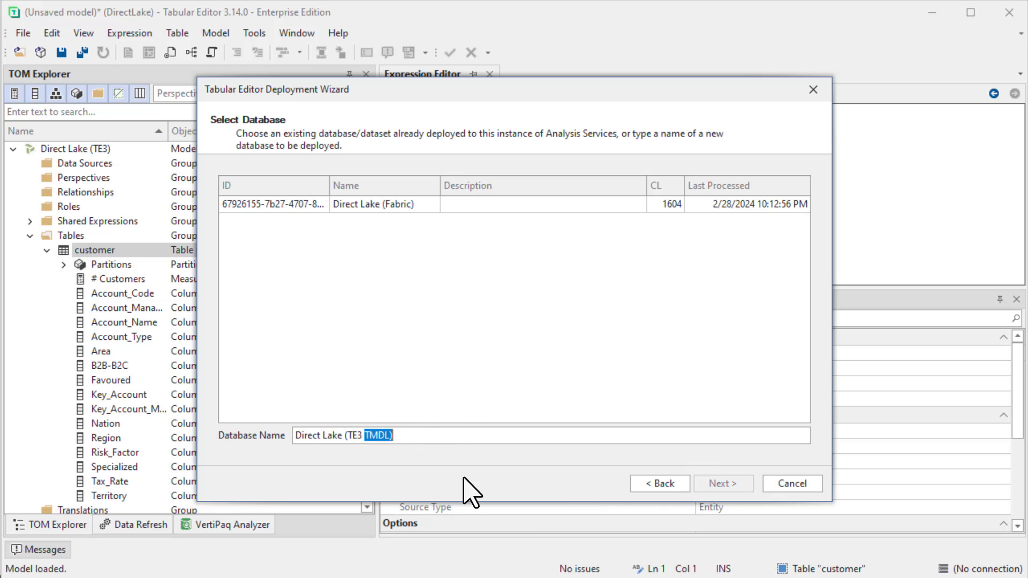
key(BackSpace)
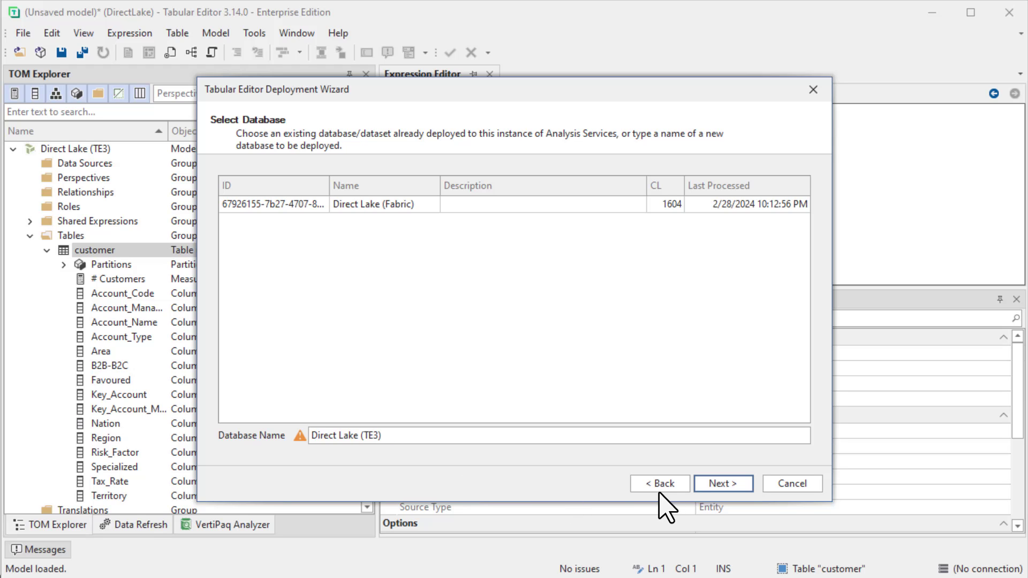
click(700, 487)
click(700, 486)
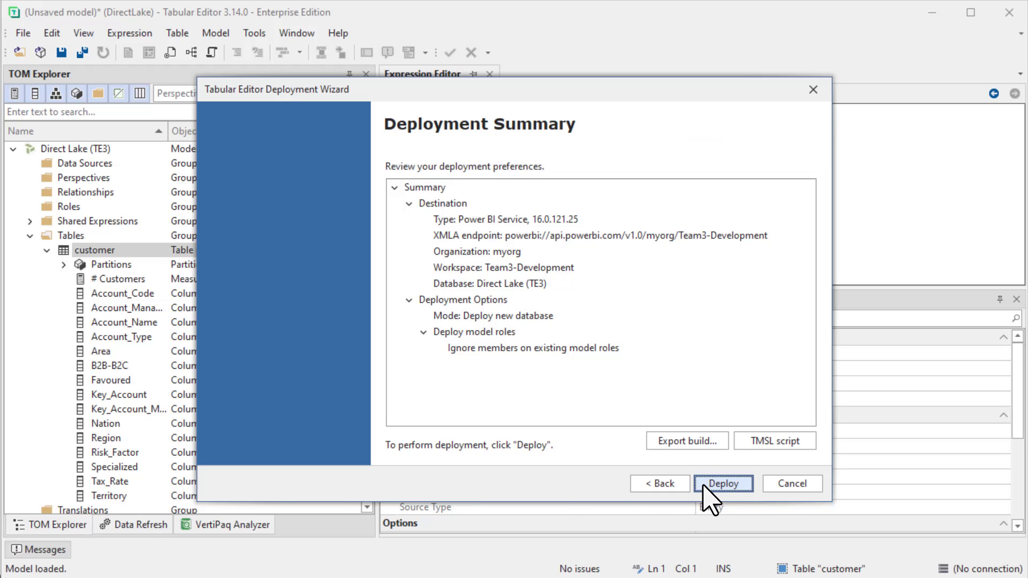
click(711, 500)
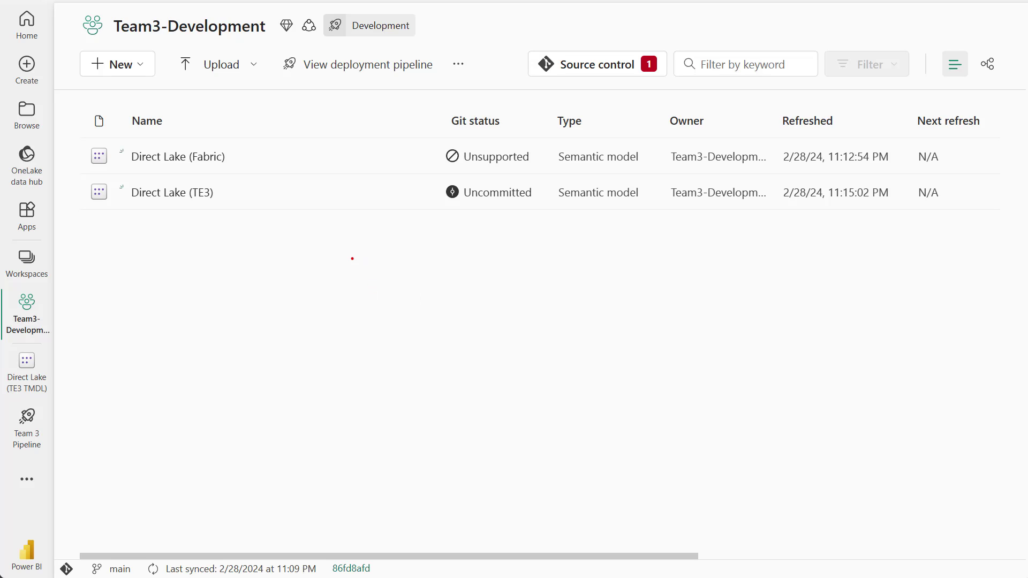
Annotate and compare the Git status of Direct Lake (Fabric) and Direct Lake (TE3)
mouse_move(234, 208)
mouse_down()
mouse_move(232, 150)
mouse_move(97, 145)
mouse_up()
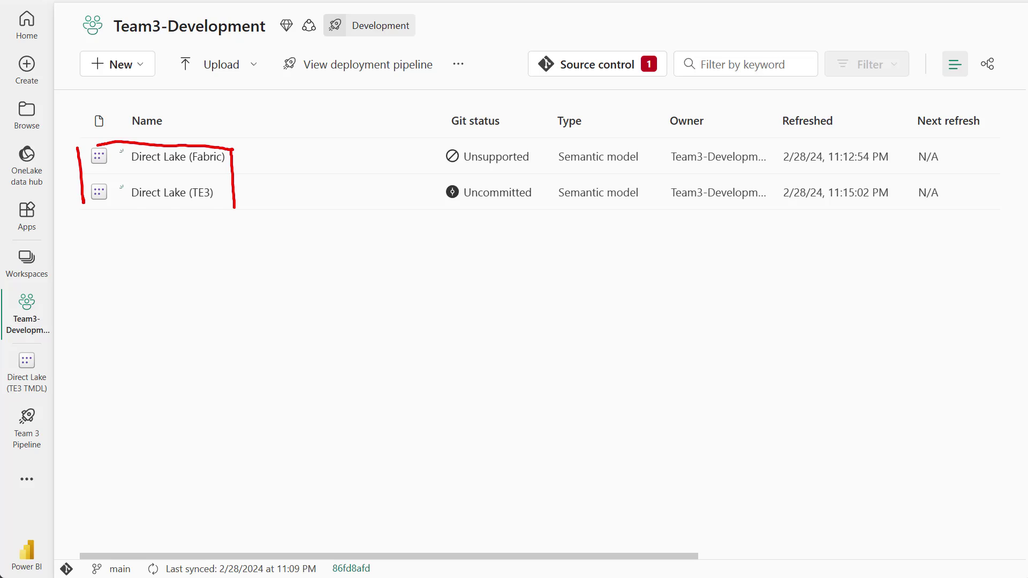
drag(80, 199, 232, 219)
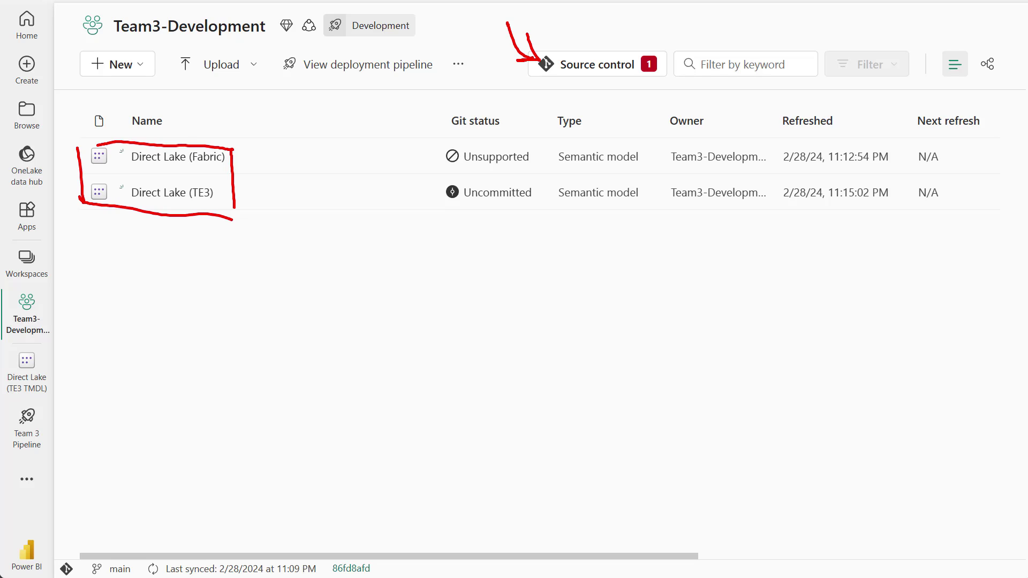
drag(249, 154, 349, 152)
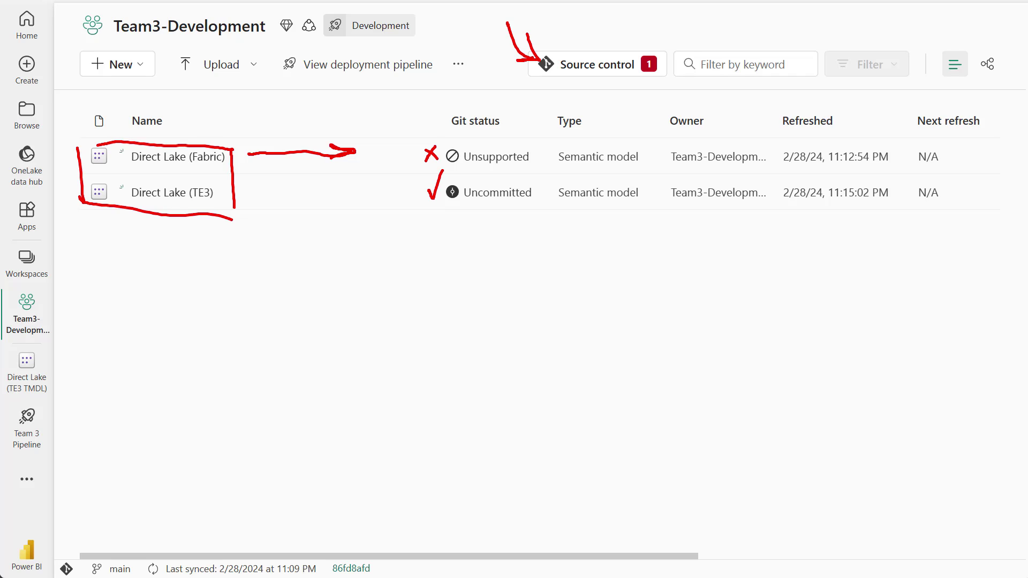
key(Escape)
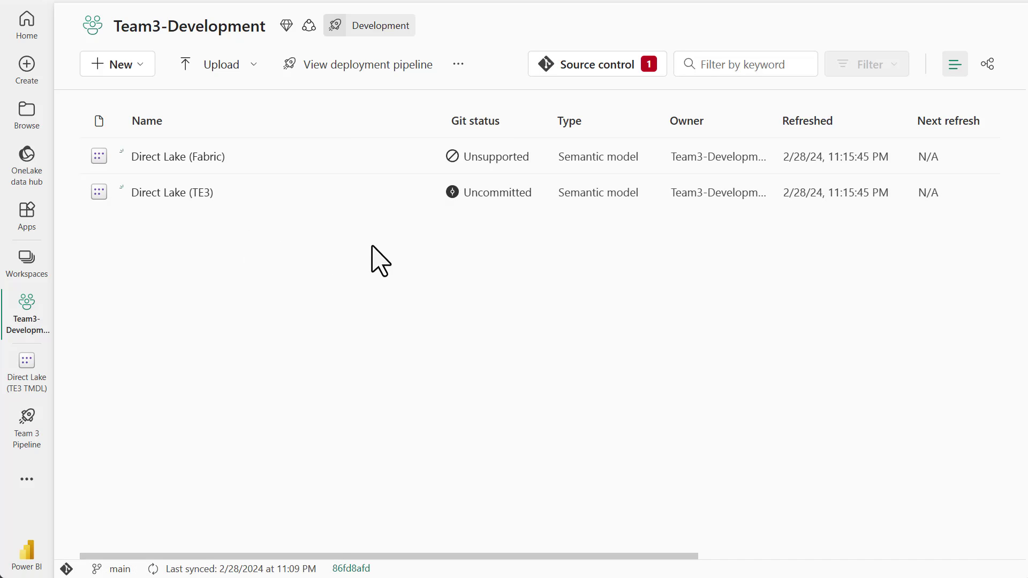
Create a report on Direct Lake (TE3) with a centred # Customers card
click(420, 198)
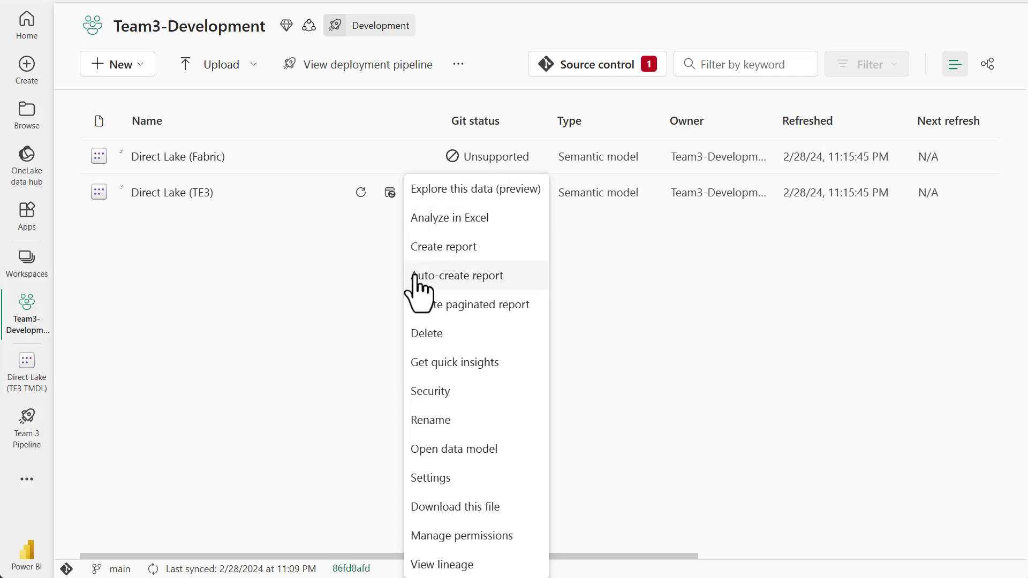
click(427, 256)
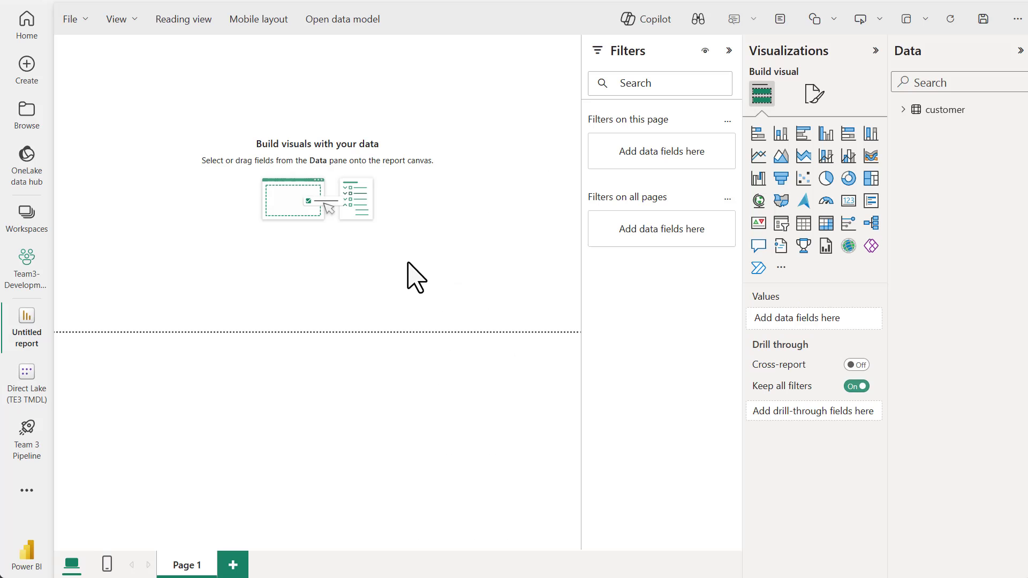
click(904, 110)
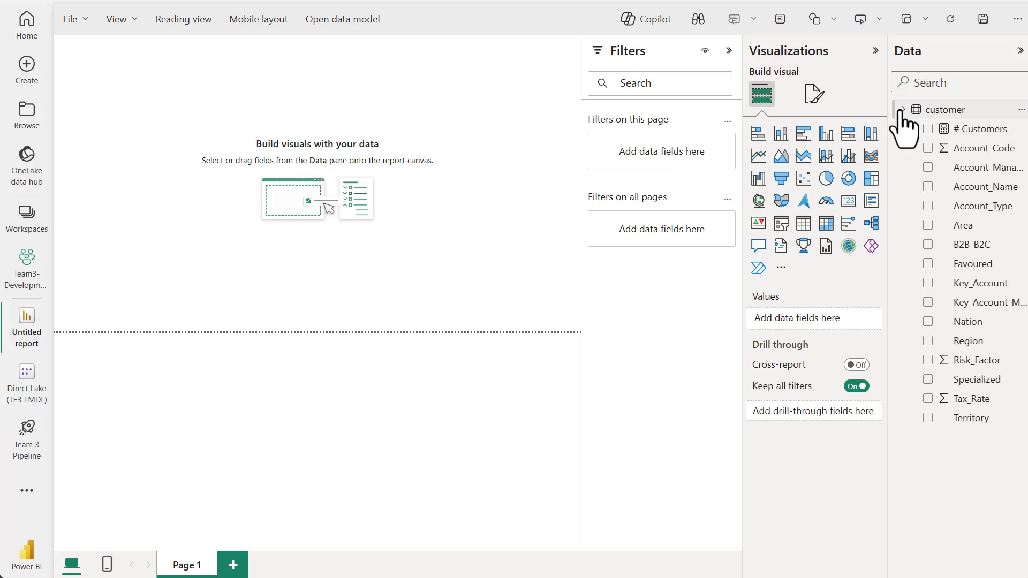
click(928, 129)
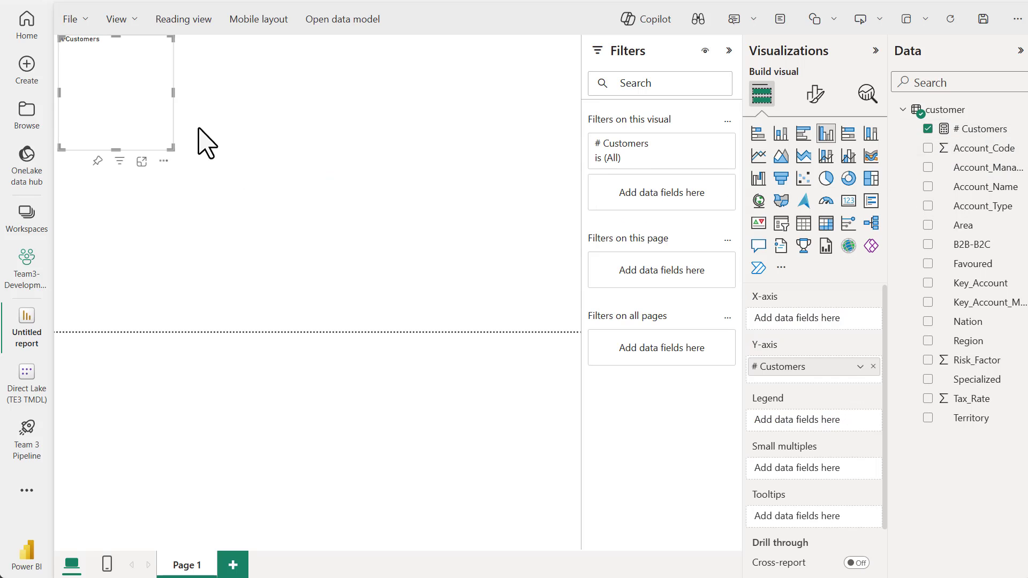
drag(176, 120, 339, 191)
click(849, 200)
click(728, 50)
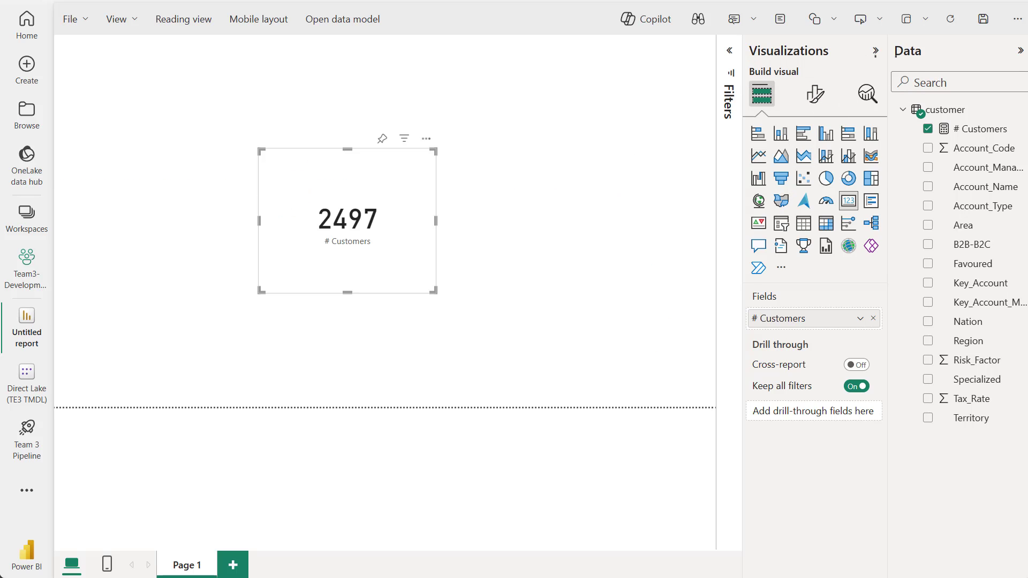
click(443, 227)
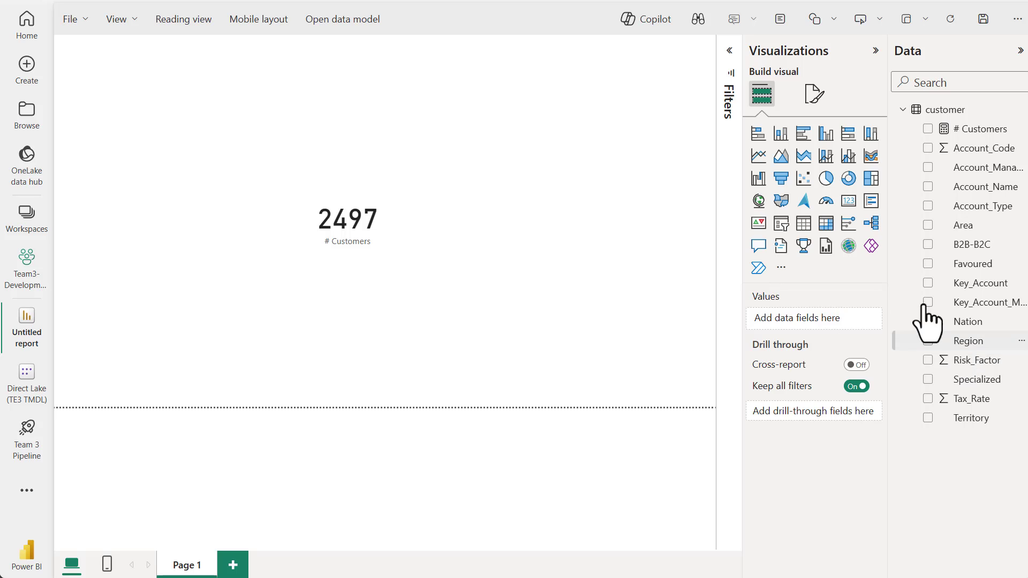
Add a taller Area and Region table, move it left, and test cross-filtering the card
click(929, 227)
click(144, 101)
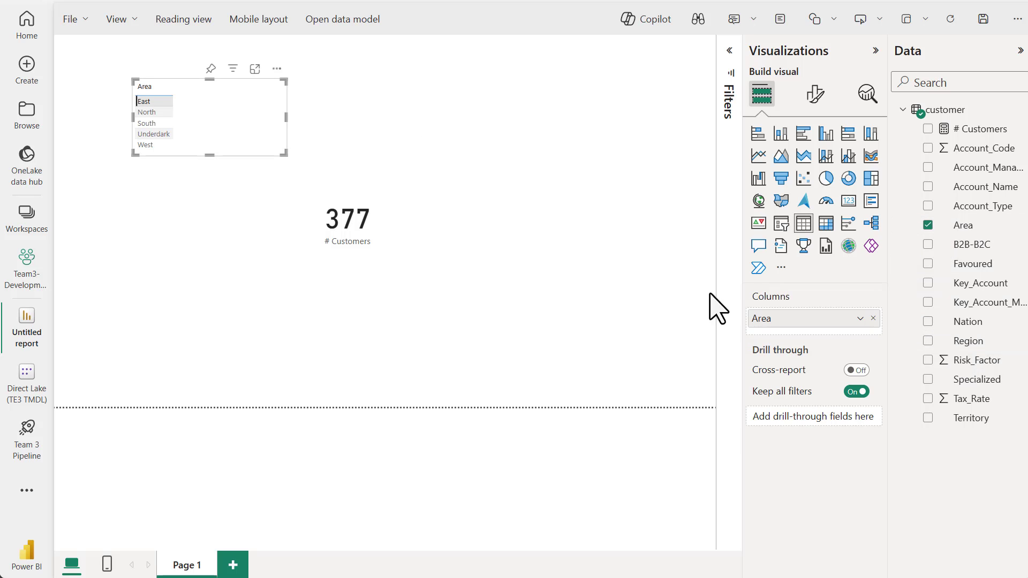
click(928, 340)
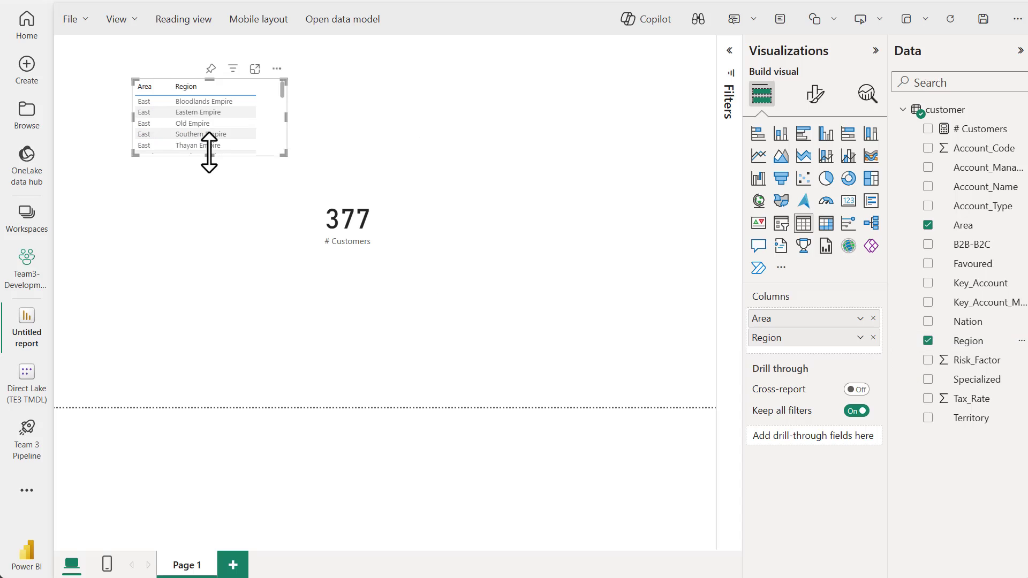
drag(210, 155, 209, 333)
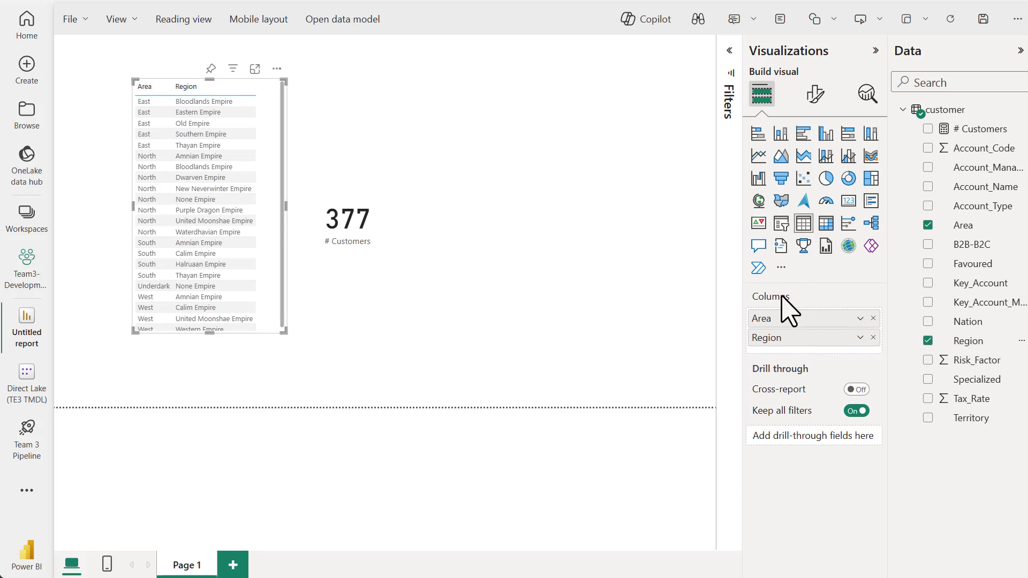
click(249, 145)
click(247, 146)
scroll(227, 185, down, 1)
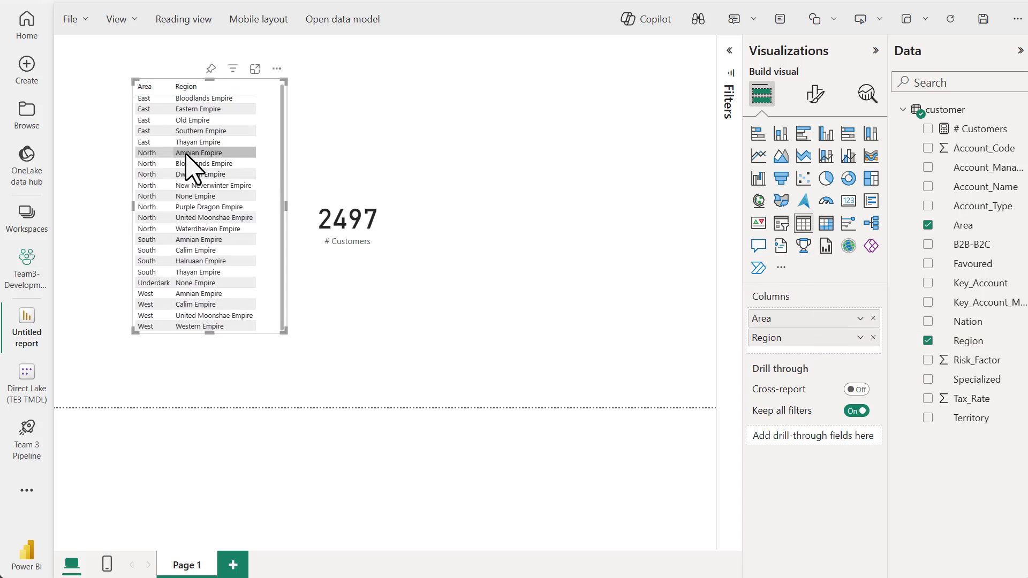
scroll(163, 316, up, 1)
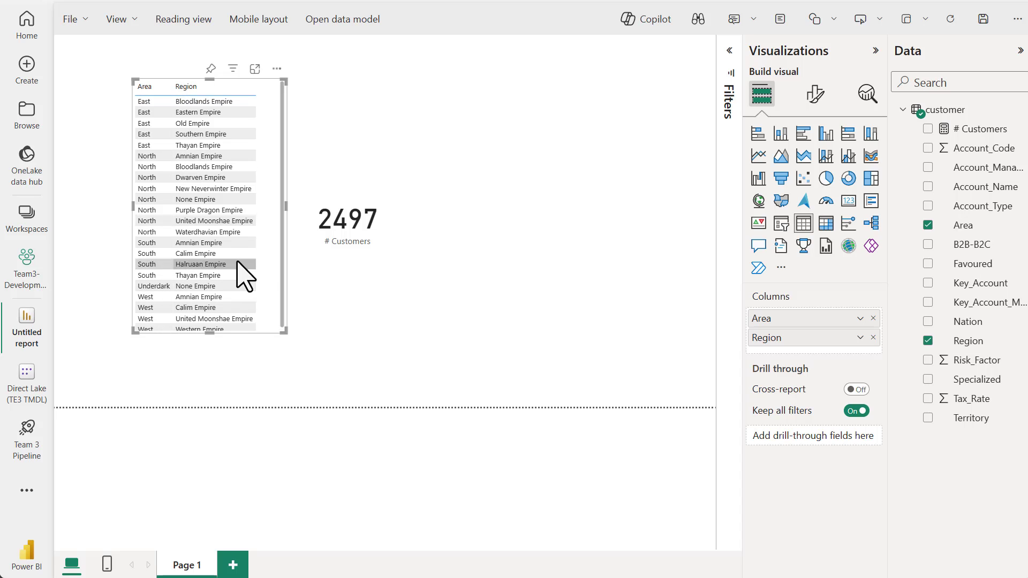
drag(273, 269, 232, 266)
click(151, 288)
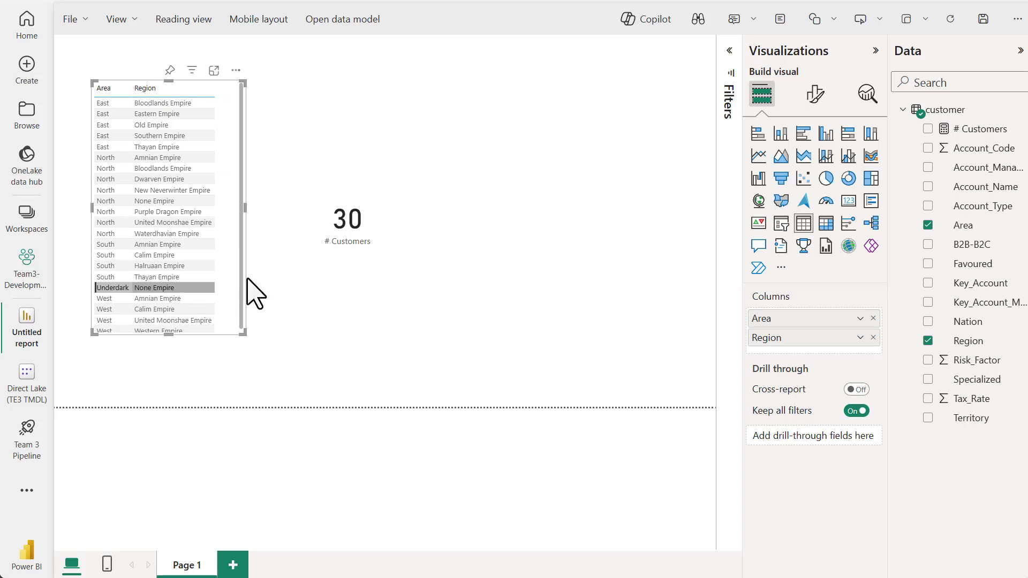
Clear the card's cross-filter and uncomment the .filter line on line 5 of the notebook
click(195, 287)
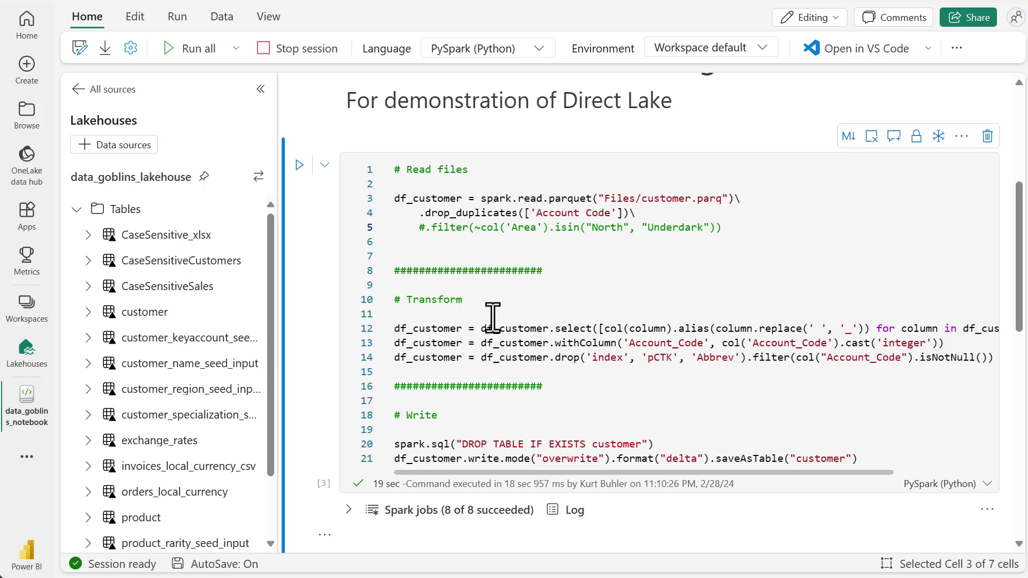
click(424, 227)
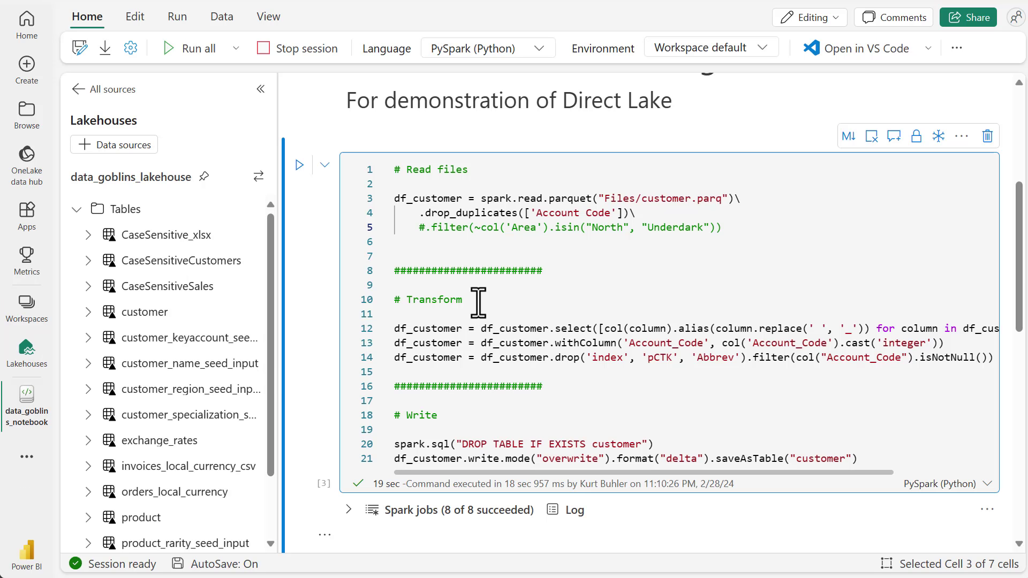
scroll(478, 300, up, 3)
scroll(478, 300, down, 3)
scroll(480, 301, up, 3)
scroll(476, 305, down, 2)
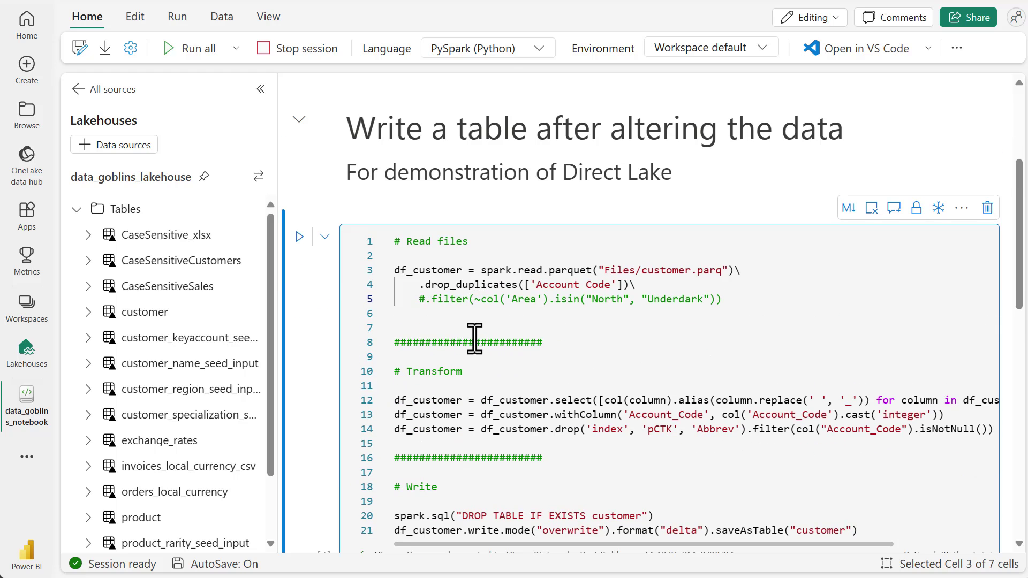
key(BackSpace)
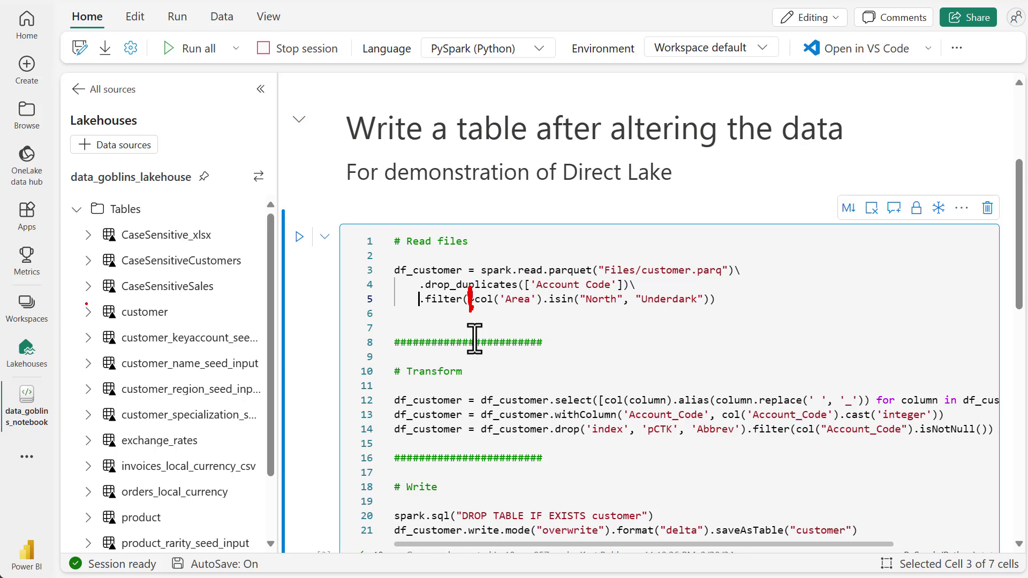
Highlight the North and Underdark filter code, then rerun the customer-loading cell
drag(503, 287, 689, 282)
mouse_move(720, 315)
mouse_down()
mouse_move(485, 310)
mouse_move(599, 312)
mouse_move(726, 296)
mouse_move(455, 325)
mouse_up()
mouse_move(728, 284)
mouse_down()
mouse_move(474, 286)
mouse_move(720, 289)
mouse_up()
drag(466, 273, 463, 323)
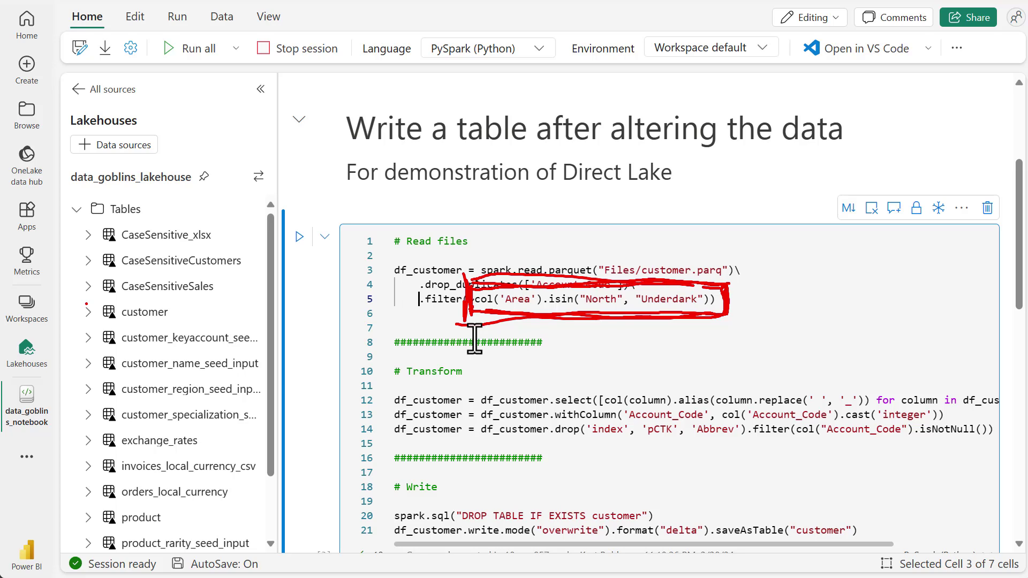
key(Escape)
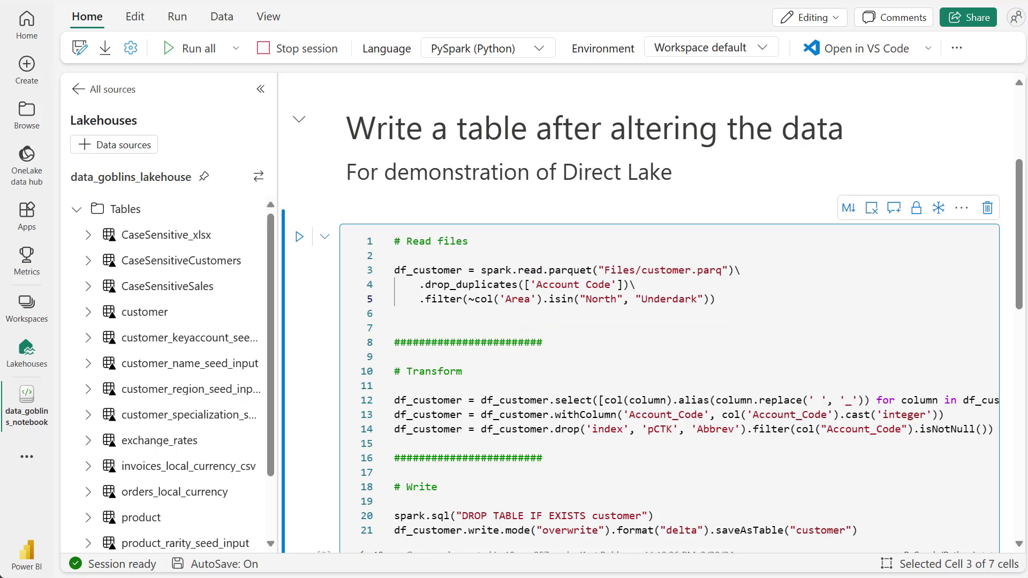
text(#)
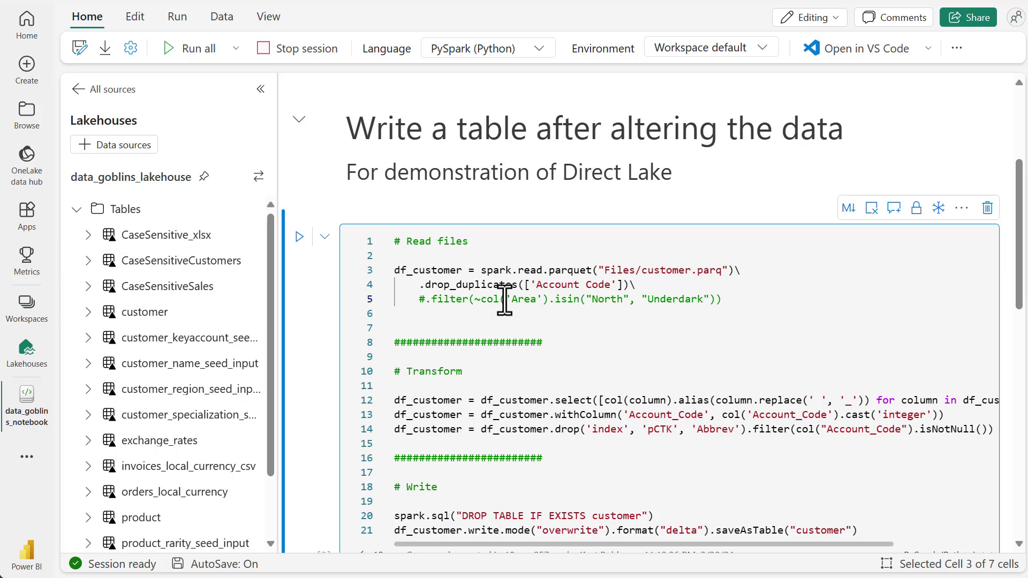
key(BackSpace)
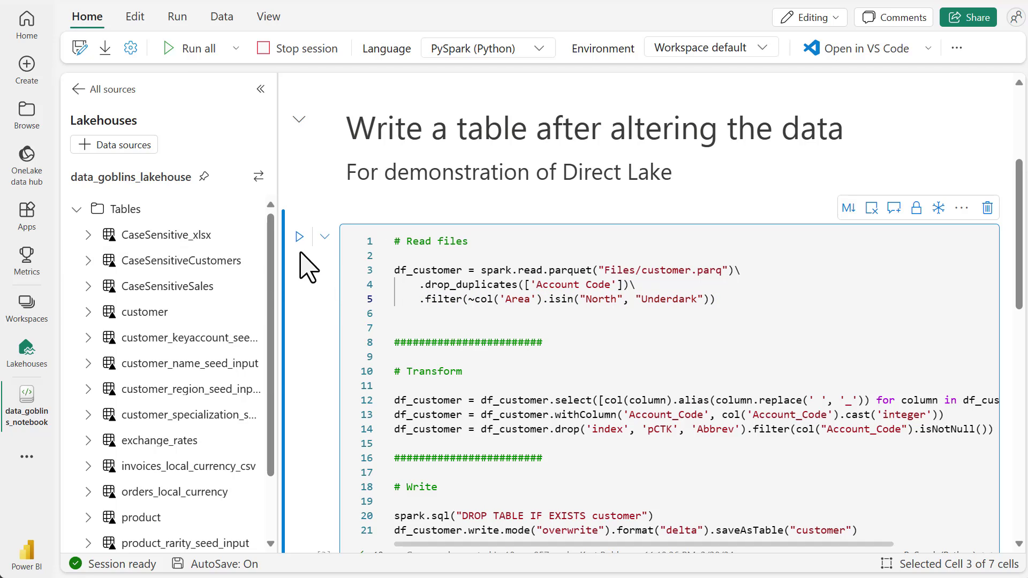
click(299, 236)
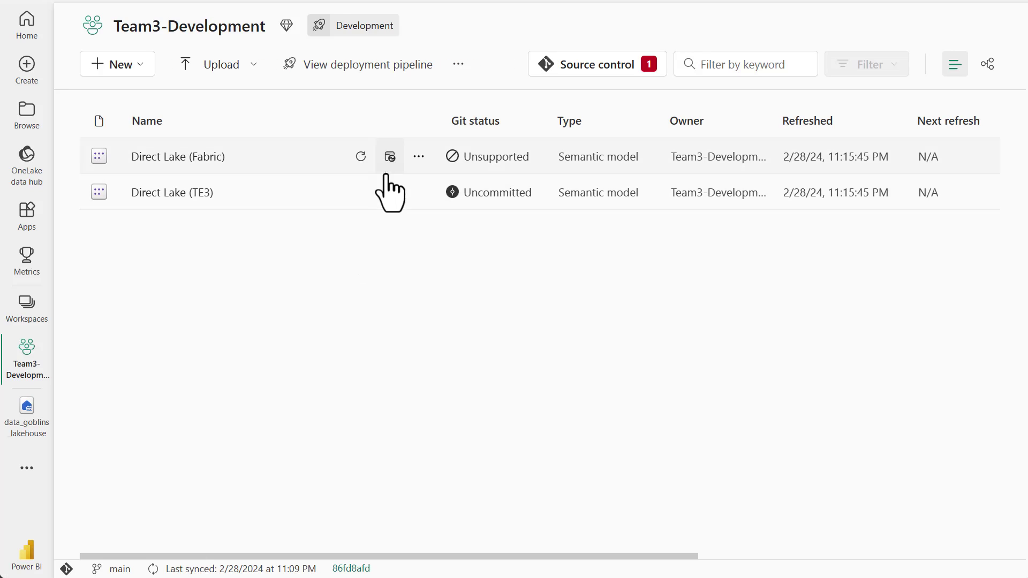
Refresh the Direct Lake semantic model and report so the card shows 1549 customers
click(359, 193)
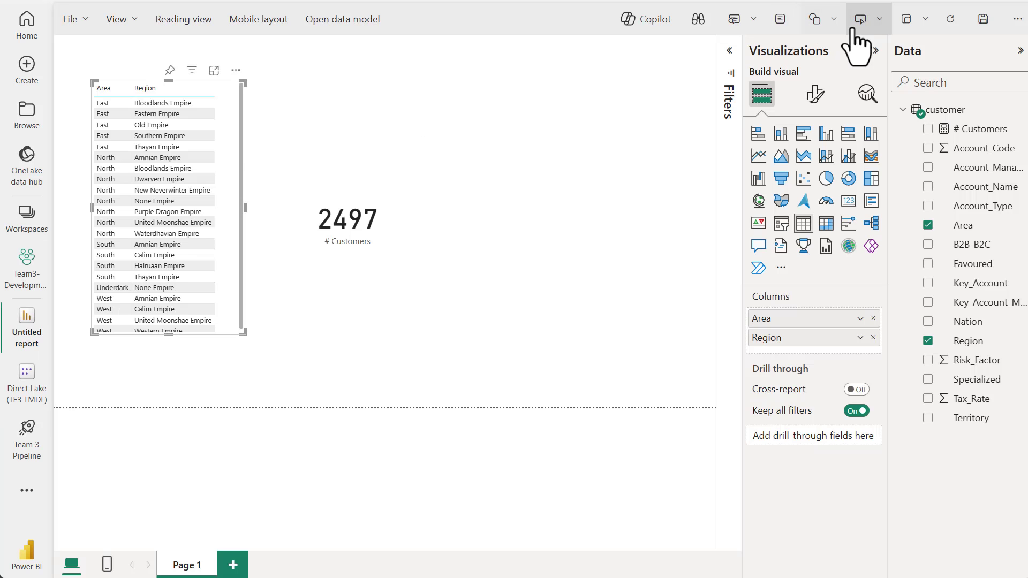
click(950, 20)
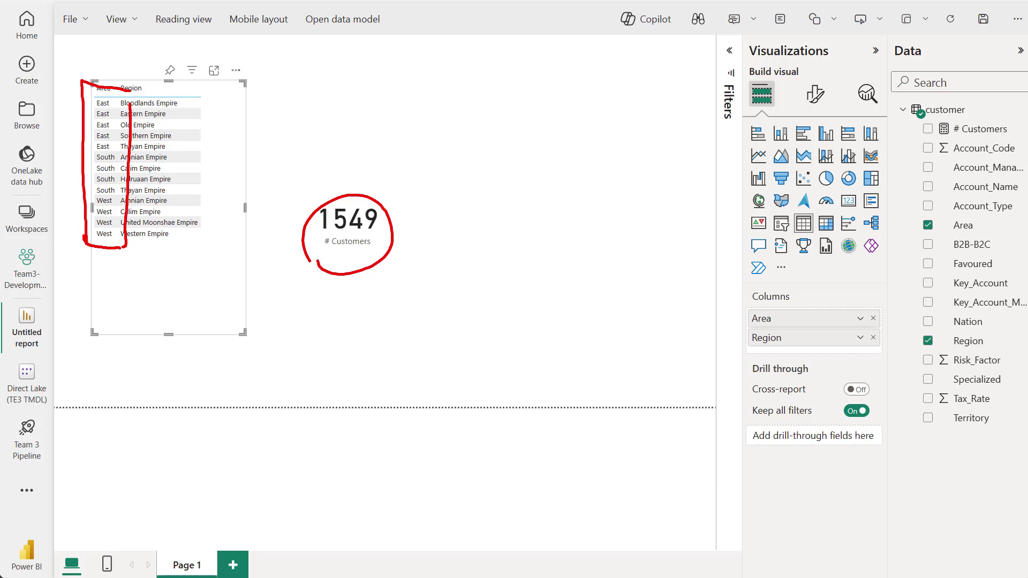
key(Escape)
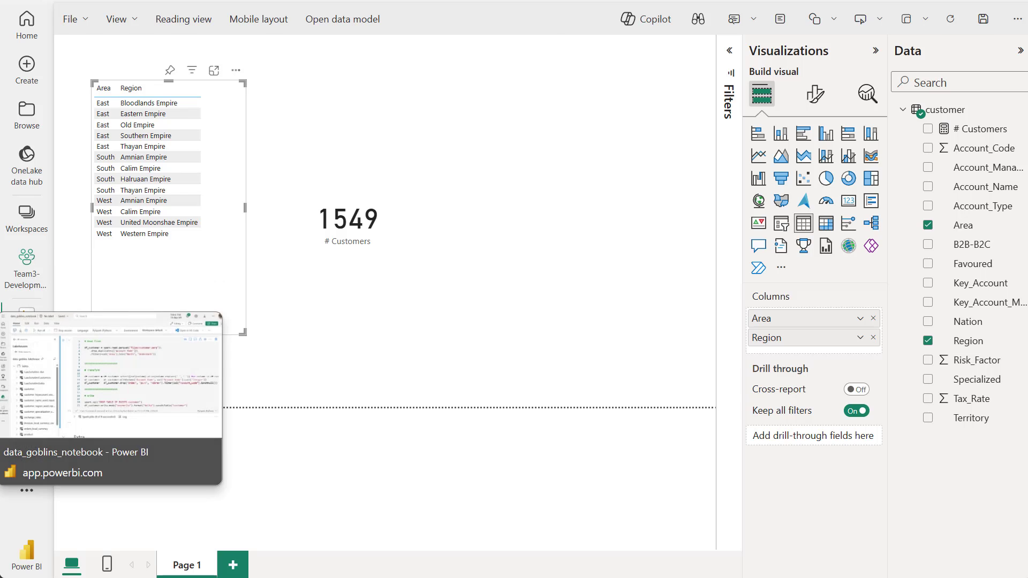
key(ctrl+Tab)
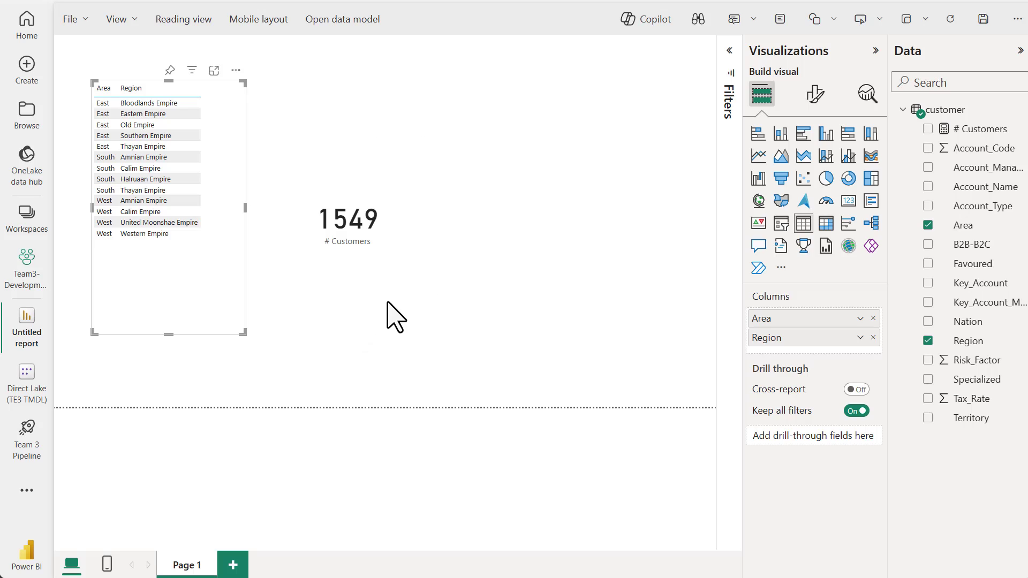
click(387, 303)
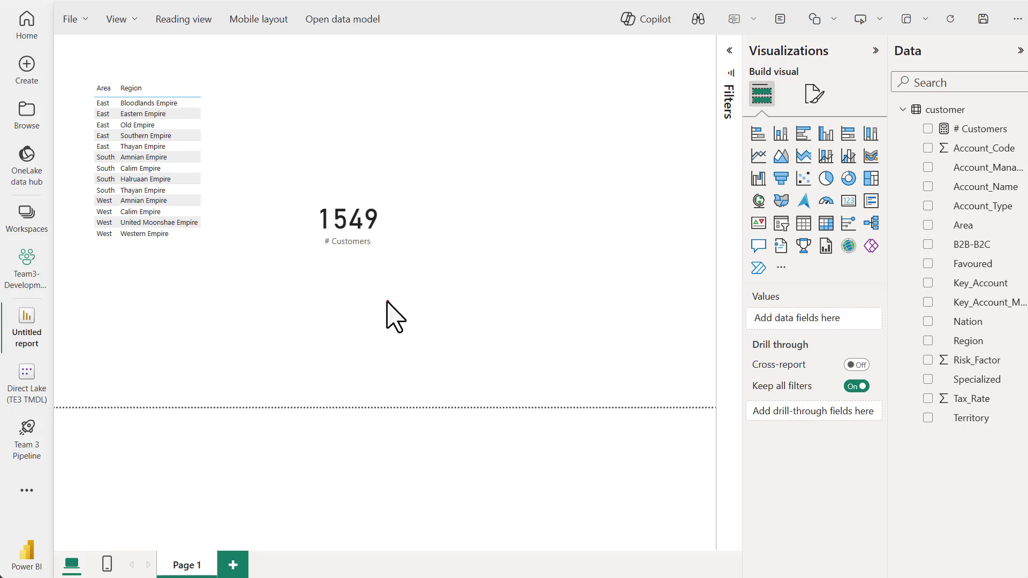
mouse_move(463, 177)
mouse_down()
mouse_move(474, 145)
mouse_move(496, 172)
mouse_move(526, 154)
mouse_move(535, 168)
mouse_up()
drag(550, 154, 557, 168)
mouse_move(546, 152)
mouse_down()
mouse_move(565, 145)
mouse_move(601, 167)
mouse_move(628, 166)
mouse_up()
mouse_move(640, 140)
mouse_down()
mouse_move(641, 169)
mouse_move(659, 169)
mouse_up()
mouse_move(660, 156)
mouse_down()
mouse_move(672, 151)
mouse_move(685, 172)
mouse_up()
drag(303, 253, 308, 250)
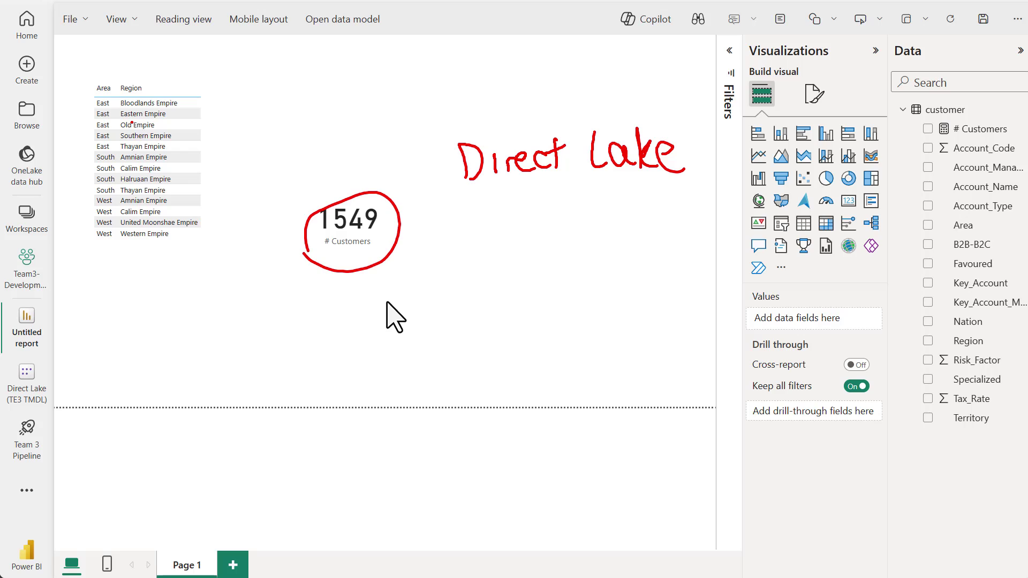
mouse_move(410, 242)
mouse_down()
mouse_move(427, 220)
mouse_move(439, 231)
mouse_up()
mouse_move(447, 224)
mouse_down()
mouse_move(448, 241)
mouse_move(454, 218)
mouse_up()
mouse_move(469, 225)
mouse_down()
mouse_move(472, 248)
mouse_move(489, 237)
mouse_up()
mouse_move(497, 219)
mouse_down()
mouse_move(496, 232)
mouse_move(521, 210)
mouse_move(526, 231)
mouse_move(592, 236)
mouse_up()
mouse_move(596, 205)
mouse_down()
mouse_move(599, 238)
mouse_move(623, 223)
mouse_up()
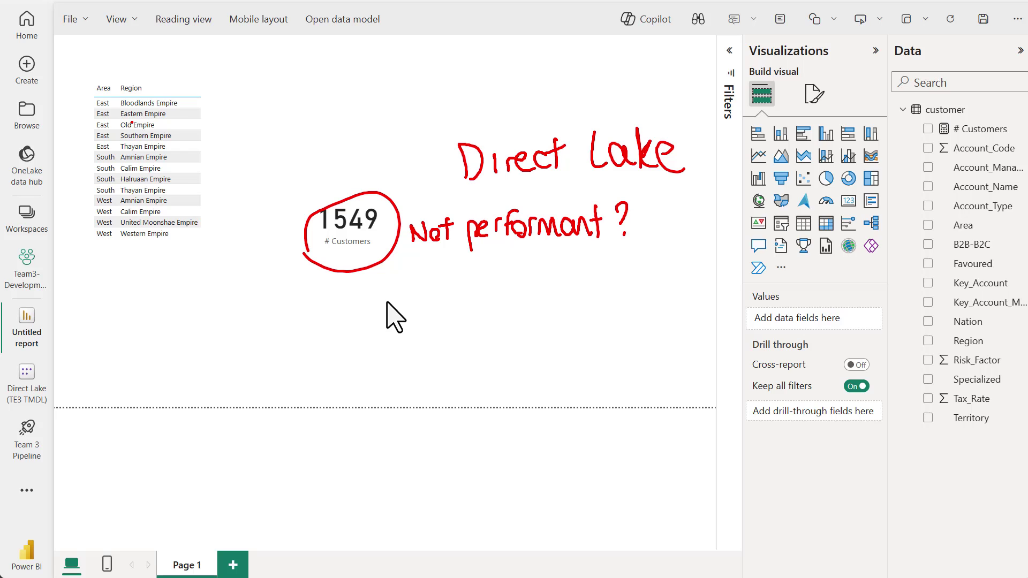
drag(382, 277, 506, 358)
drag(467, 360, 529, 366)
mouse_move(529, 338)
mouse_down()
mouse_move(530, 367)
mouse_move(554, 365)
mouse_move(578, 346)
mouse_move(593, 363)
mouse_up()
drag(608, 347, 613, 361)
mouse_move(609, 340)
mouse_down()
mouse_move(635, 362)
mouse_move(632, 334)
mouse_move(649, 367)
mouse_up()
mouse_move(651, 343)
mouse_down()
mouse_move(670, 362)
mouse_move(702, 340)
mouse_up()
drag(698, 341, 671, 397)
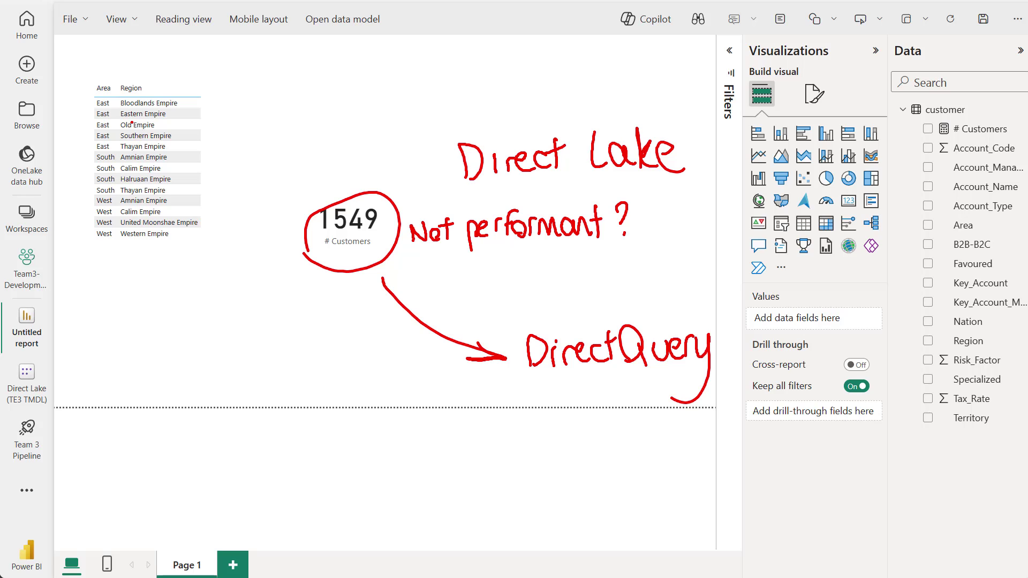
drag(443, 306, 418, 360)
drag(392, 327, 464, 336)
mouse_move(649, 214)
mouse_down()
mouse_move(646, 234)
mouse_move(656, 211)
mouse_move(669, 233)
mouse_up()
drag(676, 222, 676, 231)
drag(686, 197, 685, 232)
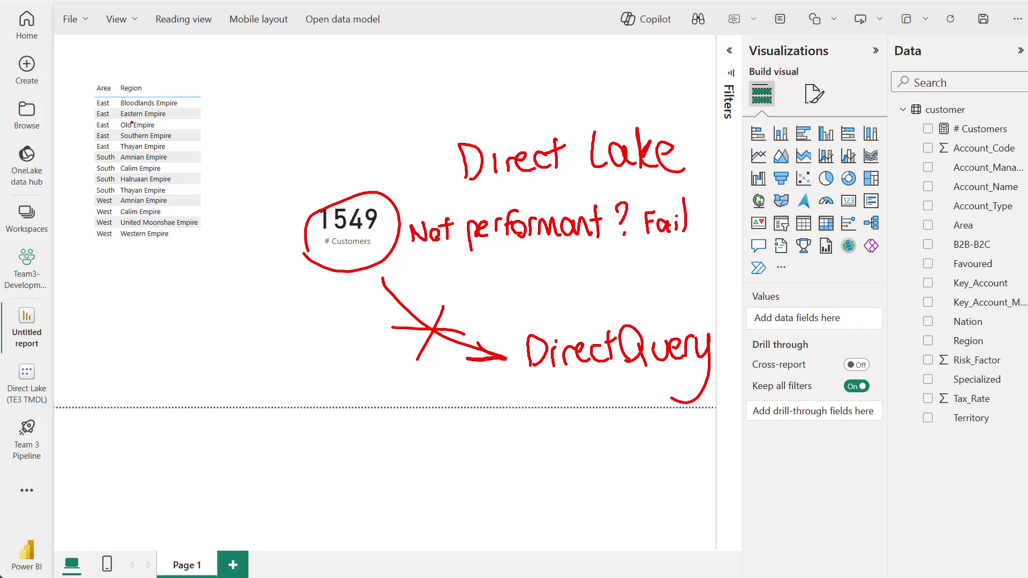
key(Escape)
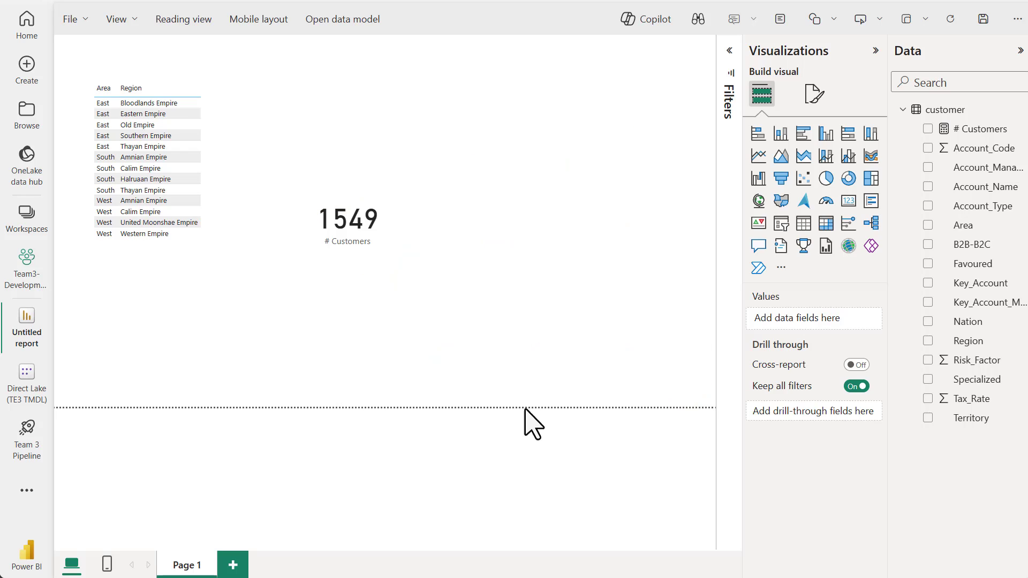
key(ctrl+2)
mouse_move(467, 96)
mouse_down()
mouse_move(474, 126)
mouse_move(502, 119)
mouse_up()
mouse_move(514, 107)
mouse_down()
mouse_move(515, 118)
mouse_move(528, 105)
mouse_up()
drag(531, 110, 563, 115)
drag(573, 92, 576, 114)
drag(565, 103, 644, 115)
mouse_move(651, 85)
mouse_down()
mouse_move(650, 116)
mouse_move(670, 118)
mouse_up()
mouse_move(665, 109)
mouse_down()
mouse_move(679, 97)
mouse_move(688, 117)
mouse_up()
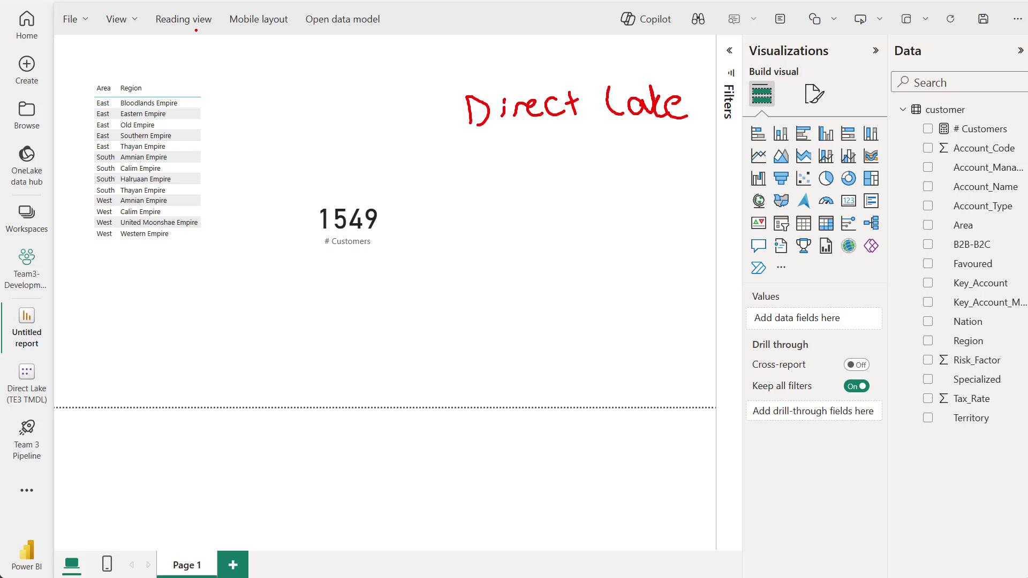
mouse_move(470, 162)
mouse_down()
mouse_move(472, 196)
mouse_move(487, 166)
mouse_up()
drag(472, 182, 513, 194)
mouse_move(533, 180)
mouse_down()
mouse_move(534, 195)
mouse_move(542, 175)
mouse_up()
mouse_move(547, 177)
mouse_down()
mouse_move(547, 195)
mouse_move(574, 193)
mouse_up()
drag(608, 161, 630, 191)
mouse_move(632, 178)
mouse_down()
mouse_move(646, 178)
mouse_move(646, 192)
mouse_move(696, 167)
mouse_up()
mouse_move(707, 180)
mouse_down()
mouse_move(708, 191)
mouse_move(707, 159)
mouse_up()
mouse_move(471, 225)
mouse_down()
mouse_move(472, 258)
mouse_move(484, 224)
mouse_move(502, 254)
mouse_up()
mouse_move(505, 224)
mouse_down()
mouse_move(507, 256)
mouse_move(520, 256)
mouse_up()
mouse_move(524, 239)
mouse_down()
mouse_move(530, 255)
mouse_move(538, 239)
mouse_up()
mouse_move(543, 222)
mouse_down()
mouse_move(544, 254)
mouse_move(567, 254)
mouse_up()
mouse_move(569, 254)
mouse_down()
mouse_move(582, 234)
mouse_move(608, 255)
mouse_move(621, 240)
mouse_up()
drag(611, 257, 626, 256)
mouse_move(641, 227)
mouse_down()
mouse_move(641, 253)
mouse_move(653, 251)
mouse_up()
mouse_move(662, 250)
mouse_down()
mouse_move(668, 232)
mouse_move(670, 254)
mouse_up()
drag(669, 218, 667, 249)
drag(663, 235, 679, 232)
mouse_move(695, 231)
mouse_down()
mouse_move(683, 249)
mouse_move(697, 238)
mouse_up()
drag(703, 232, 703, 251)
drag(702, 240, 718, 223)
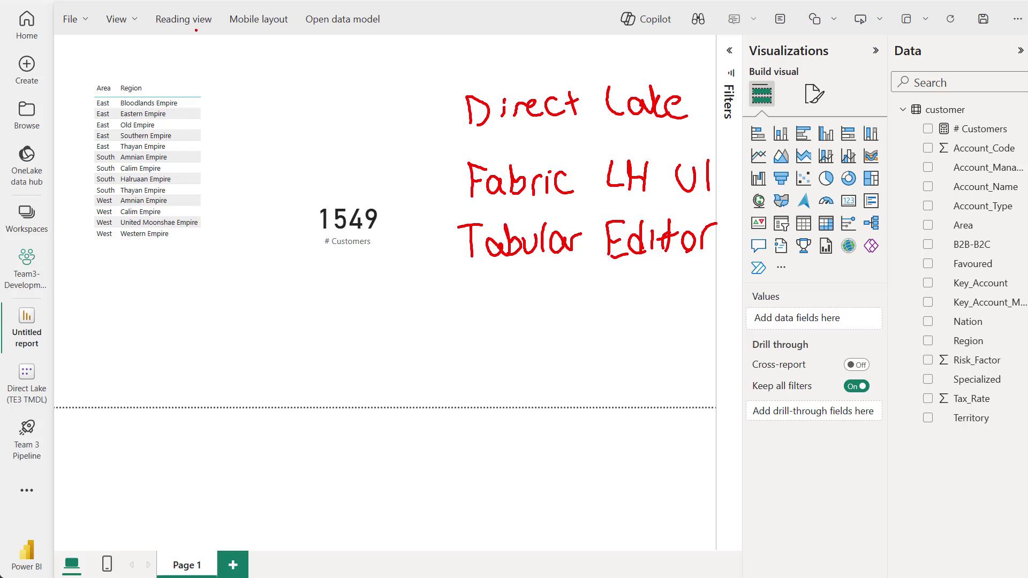